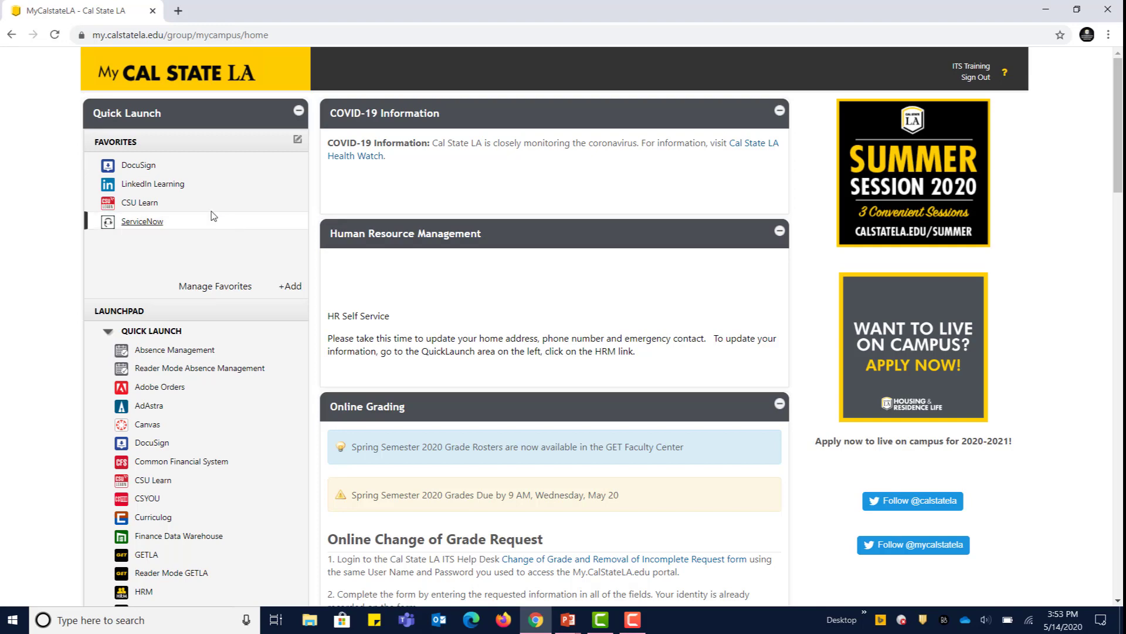
Step: Open DocuSign eSignature Home from the portal's Favorites in a new tab
left_click(126, 170)
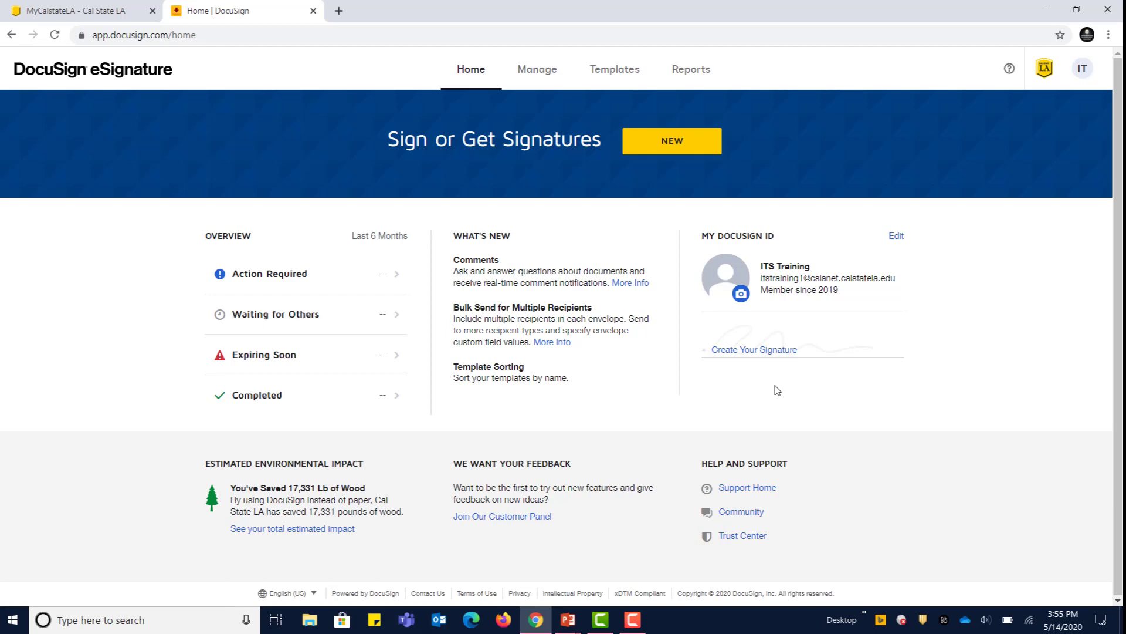
Step: Look over the Draw and Upload options, then adopt the first preset style as signature and initials
left_click(769, 349)
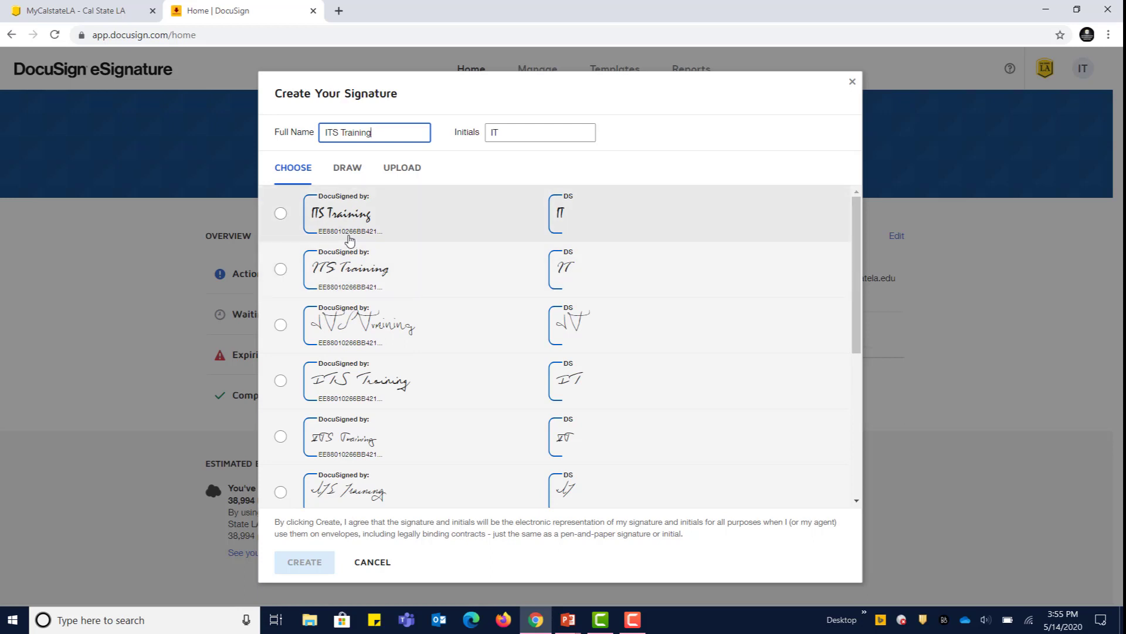
scroll(346, 405, "down", 2)
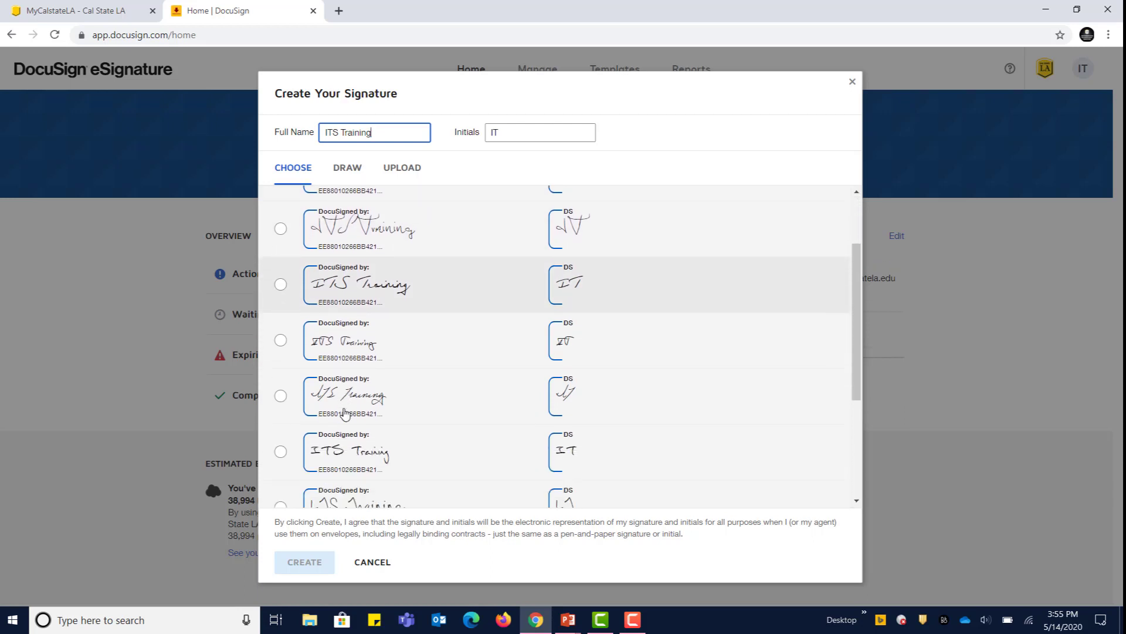
scroll(345, 413, "down", 4)
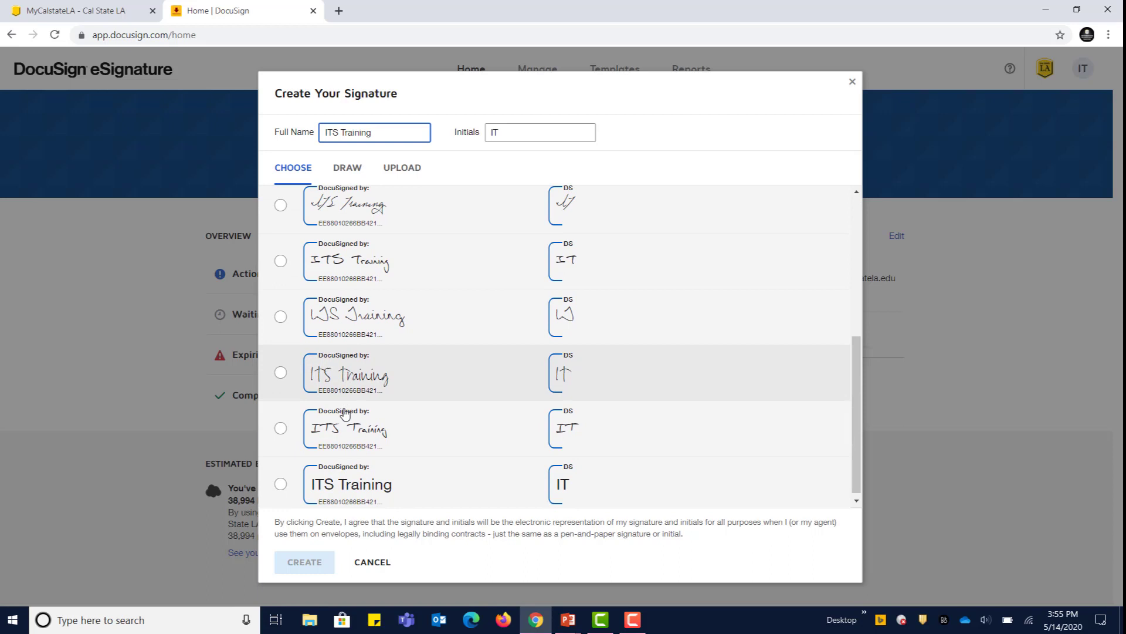
scroll(345, 411, "up", 6)
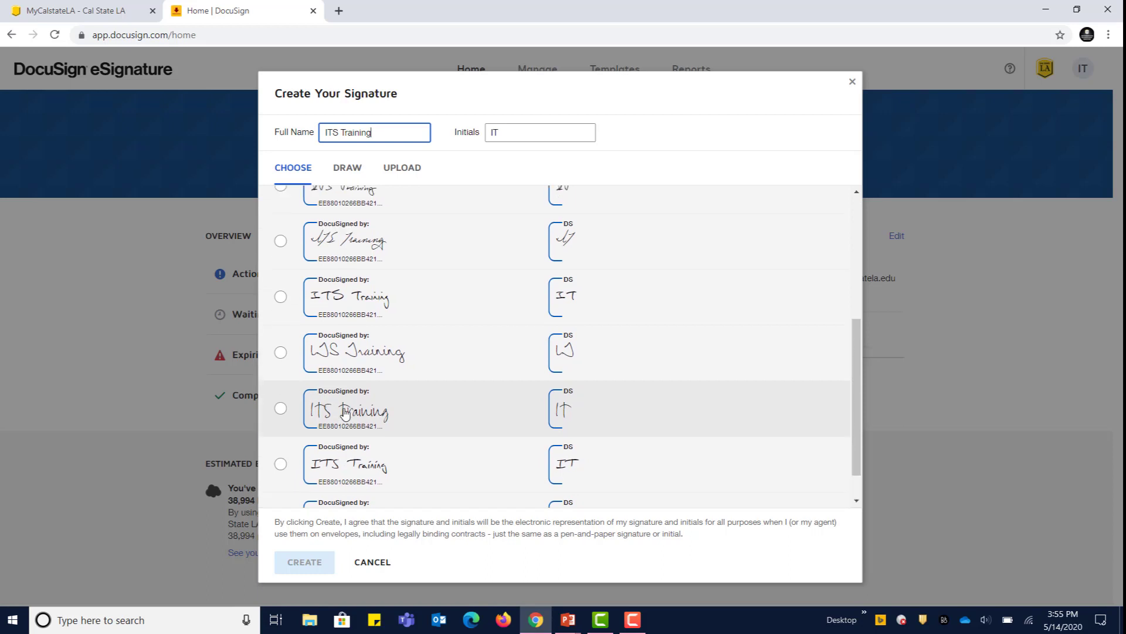
left_click(347, 170)
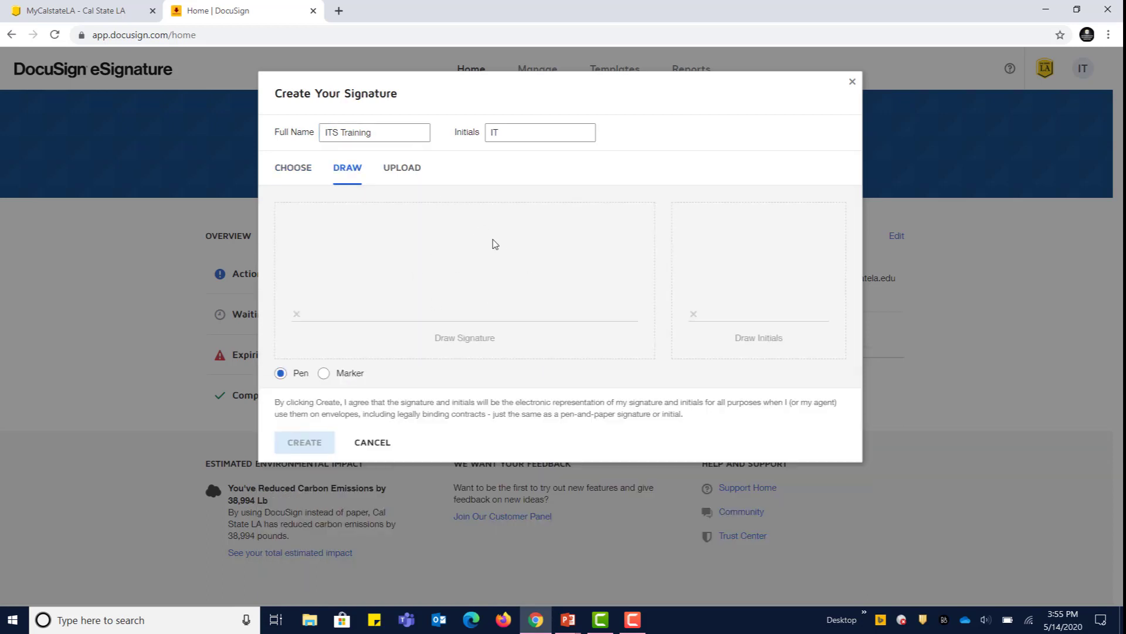
left_click(414, 170)
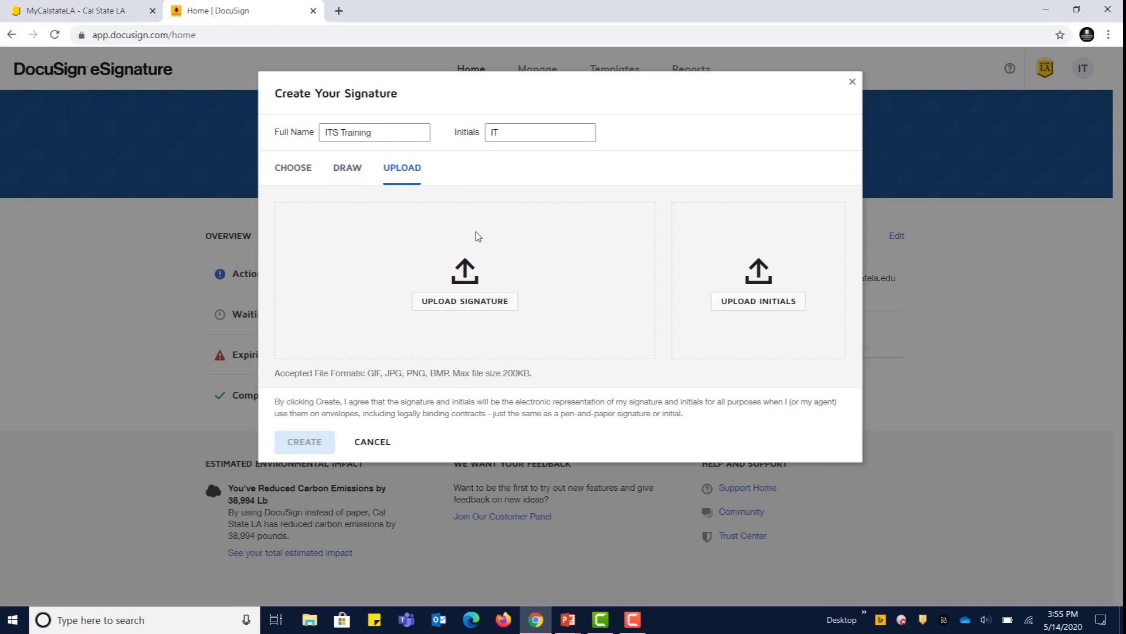
left_click(282, 174)
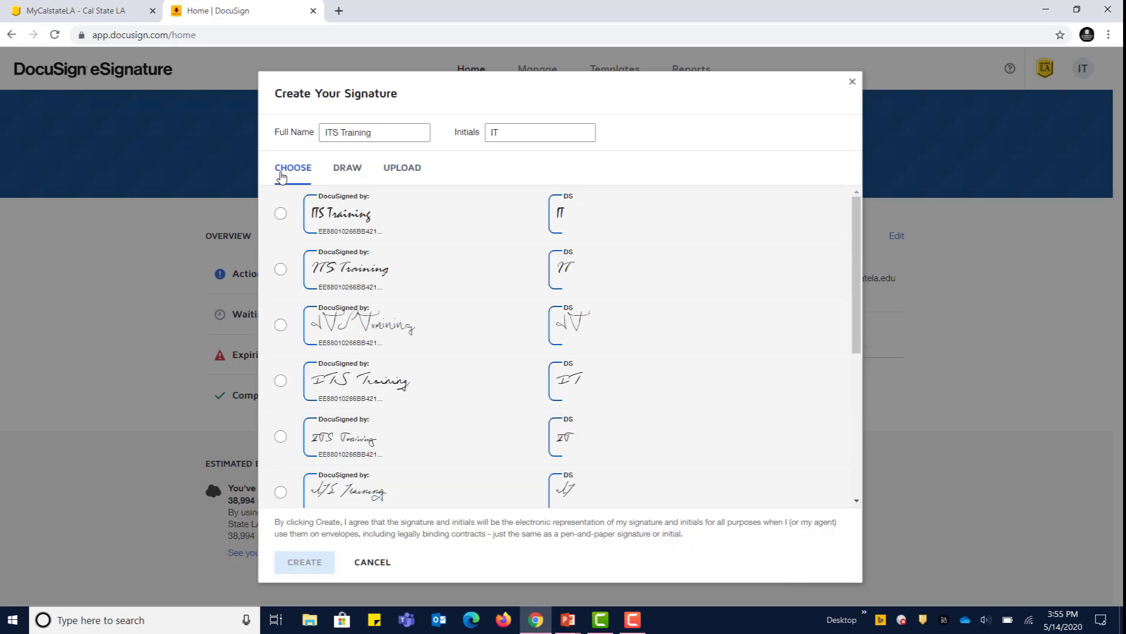
left_click(281, 214)
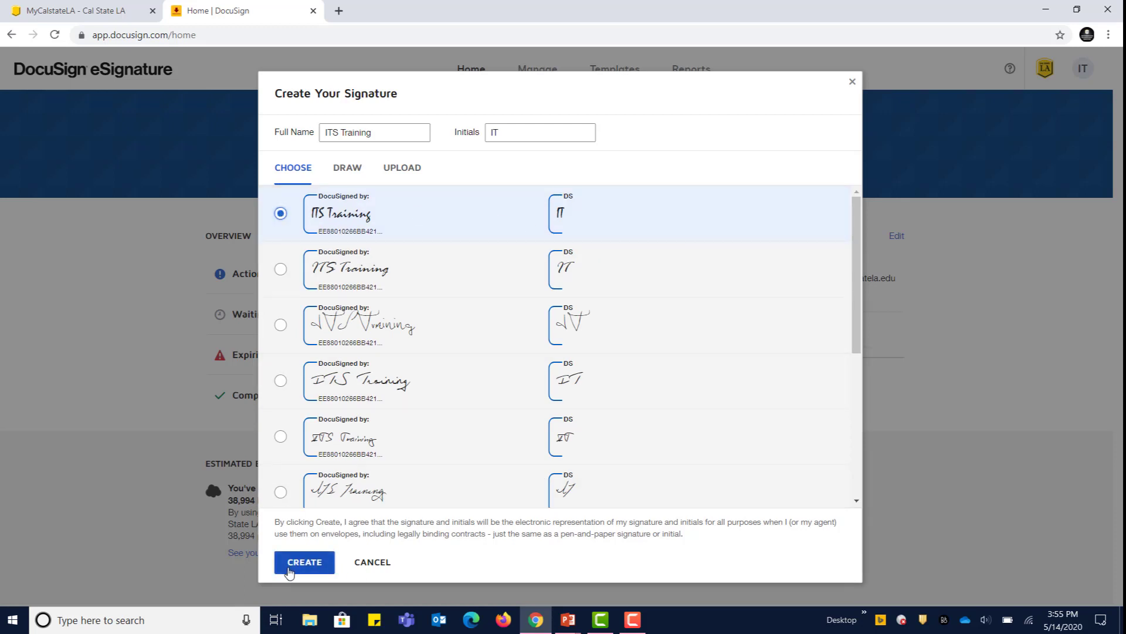
left_click(289, 563)
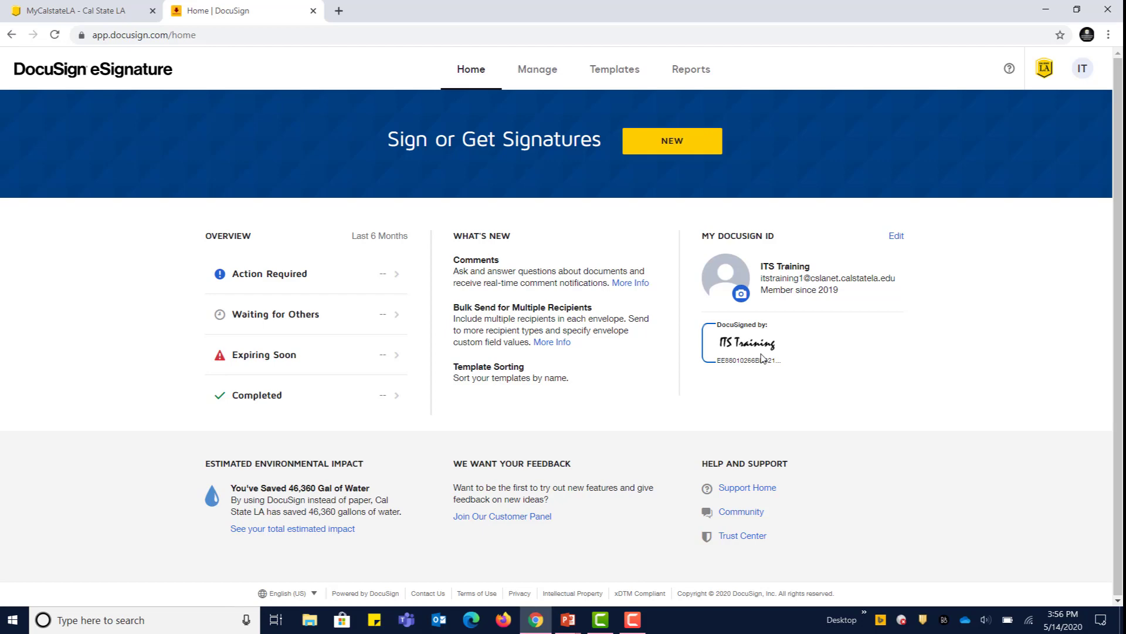
Step: View the NEW menu's options and close it without choosing anything
left_click(676, 142)
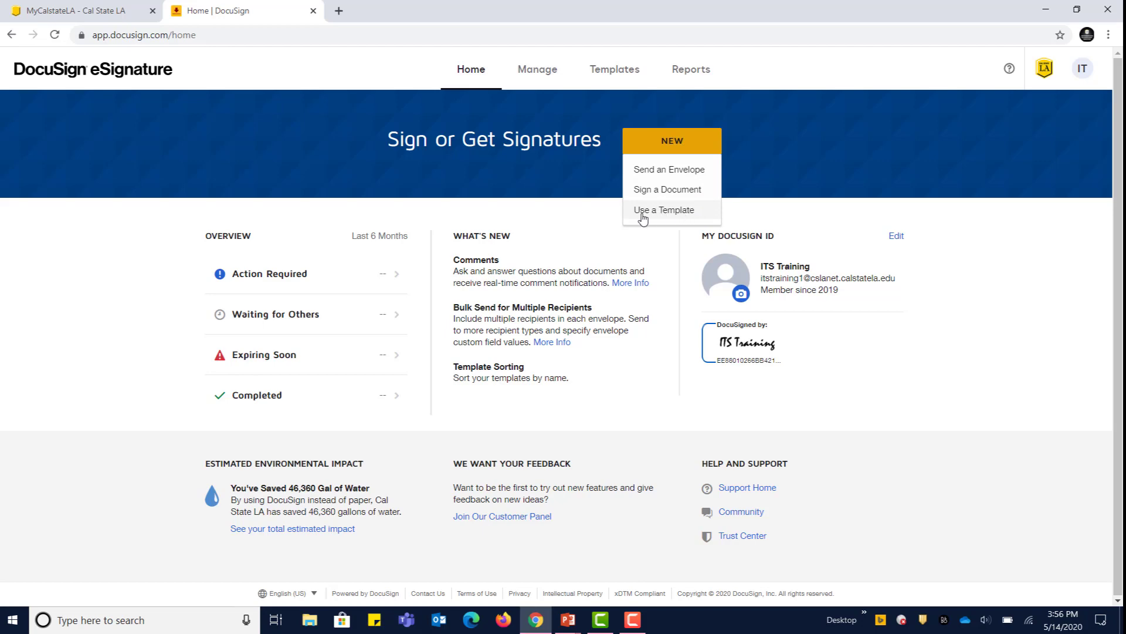
left_click(585, 167)
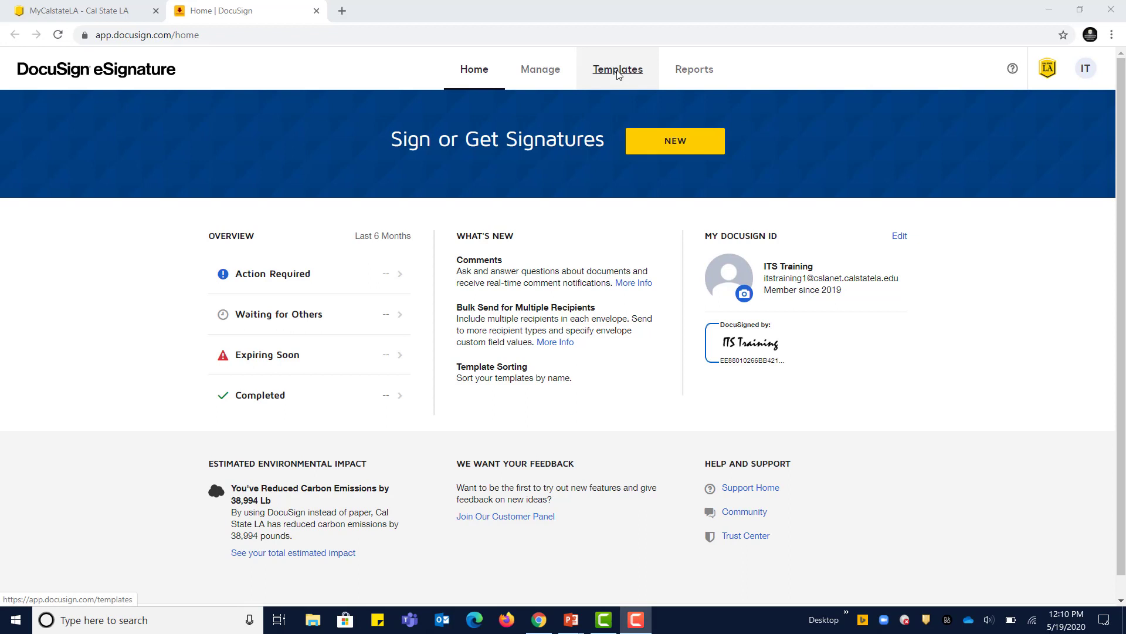
Step: Show the Staff Performance Evaluation templates under Templates > Shared with Me
left_click(617, 72)
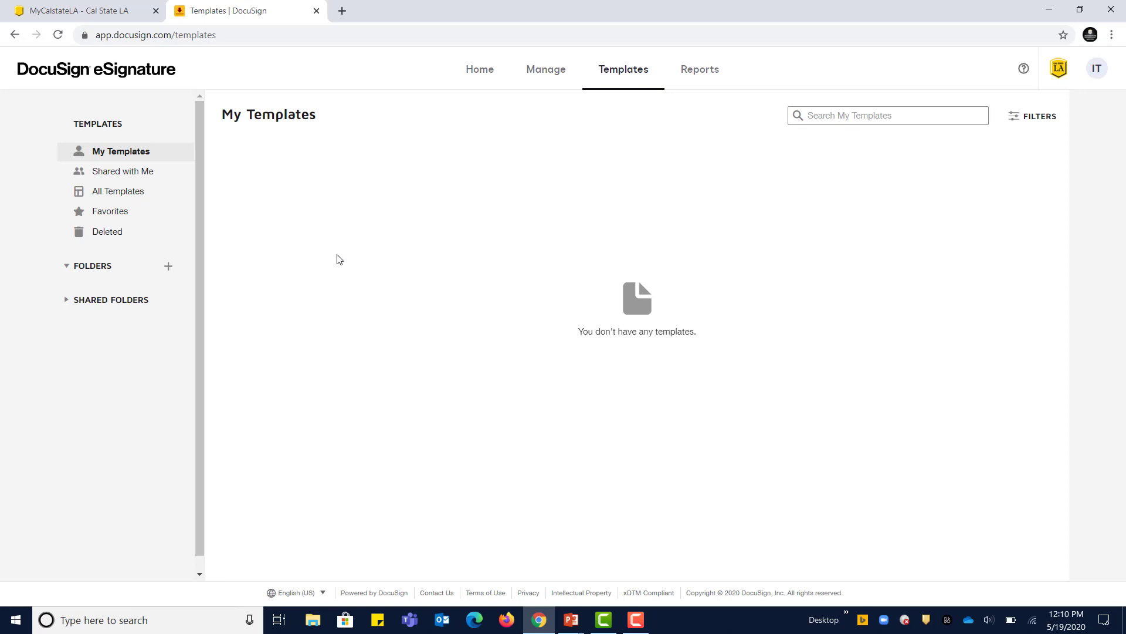
left_click(115, 173)
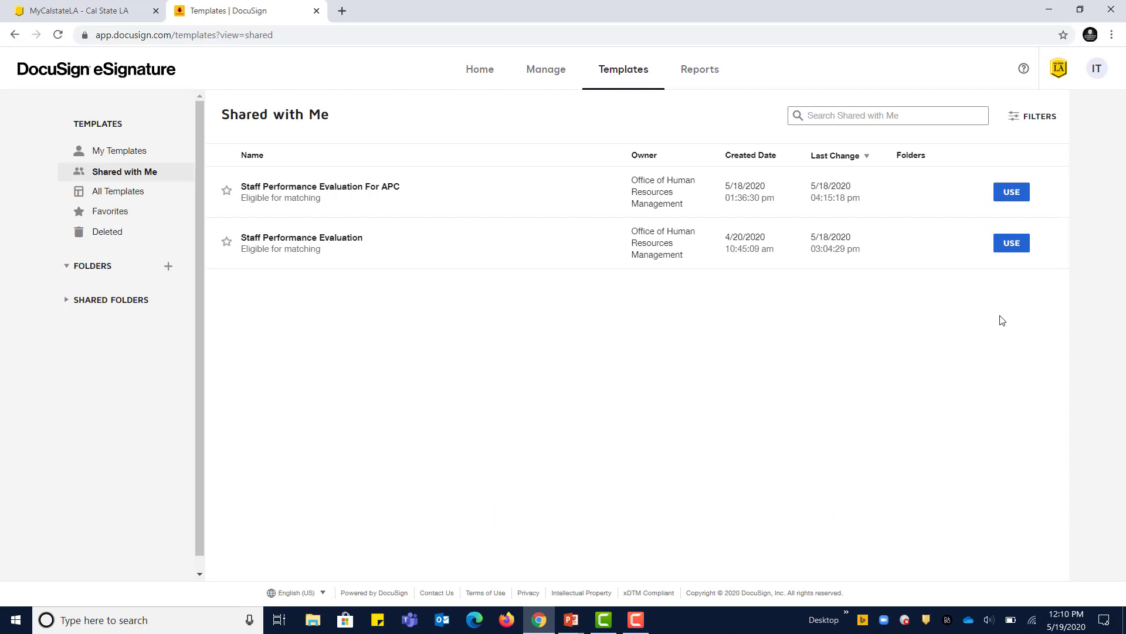
Step: Start an envelope from the Staff Performance Evaluation template, naming the Staff recipient 'Staff' with its e-mail
left_click(1013, 249)
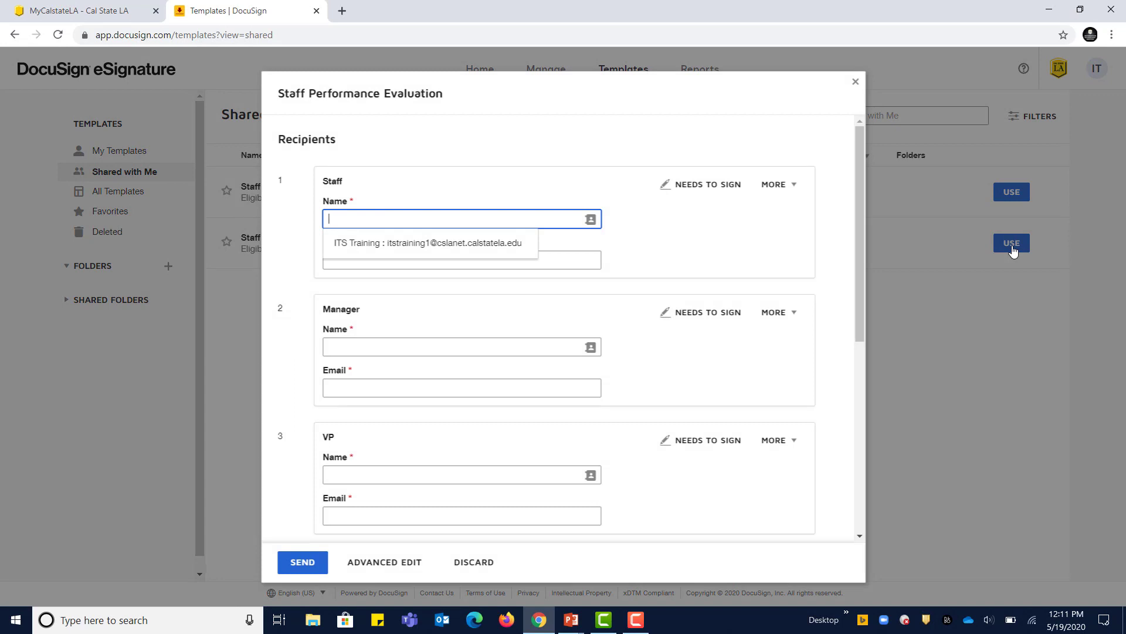
type("Staff")
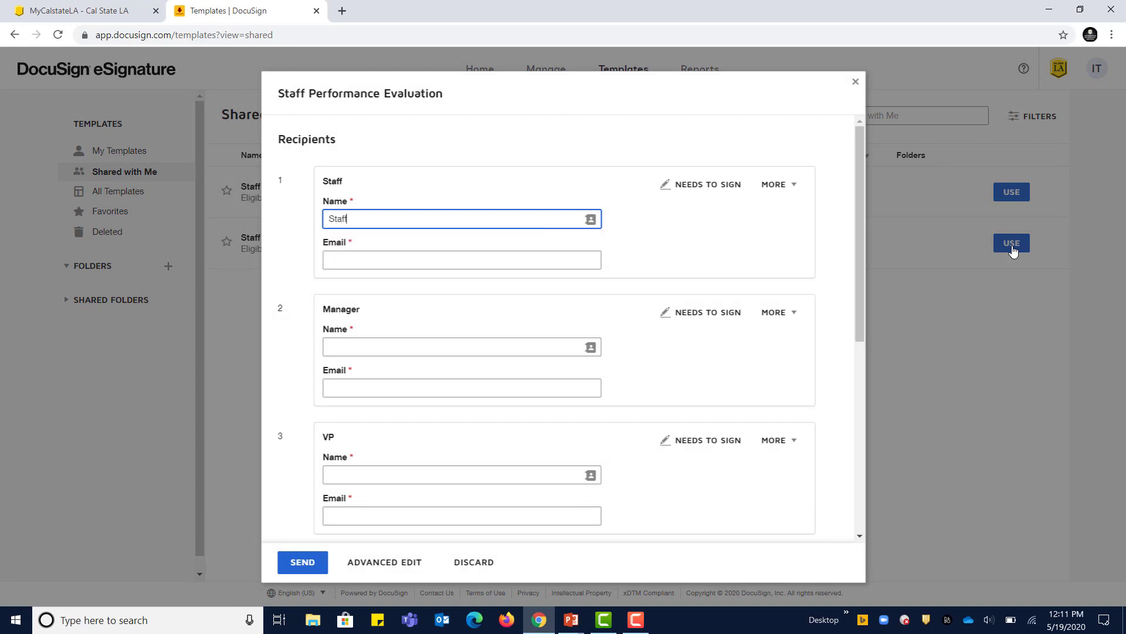
key("Tab")
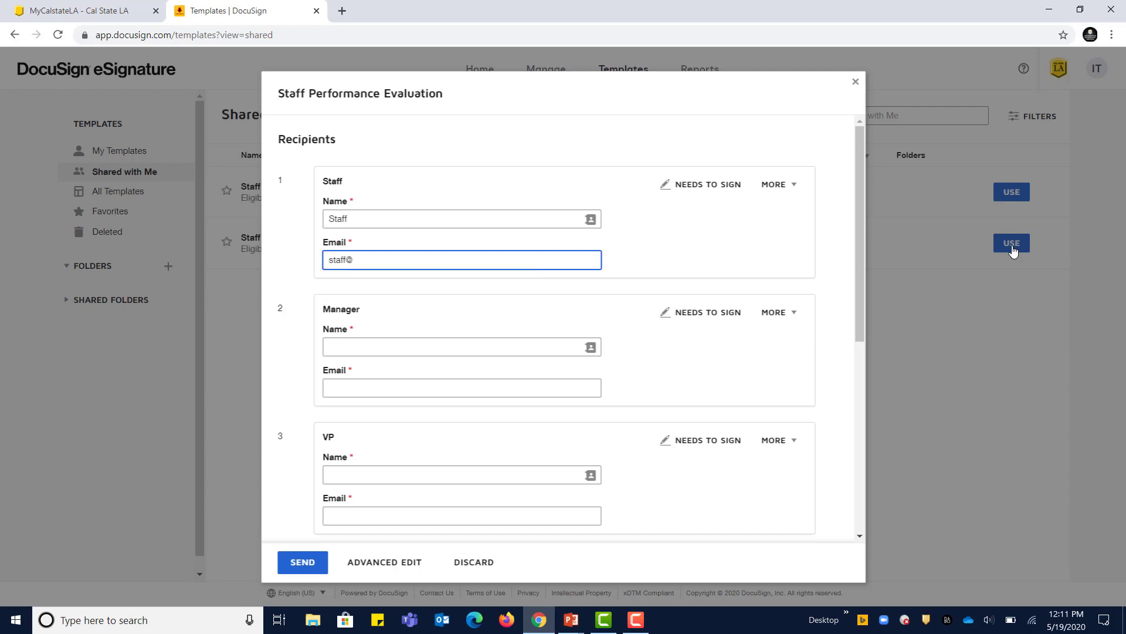
key("Tab")
key("Tab")
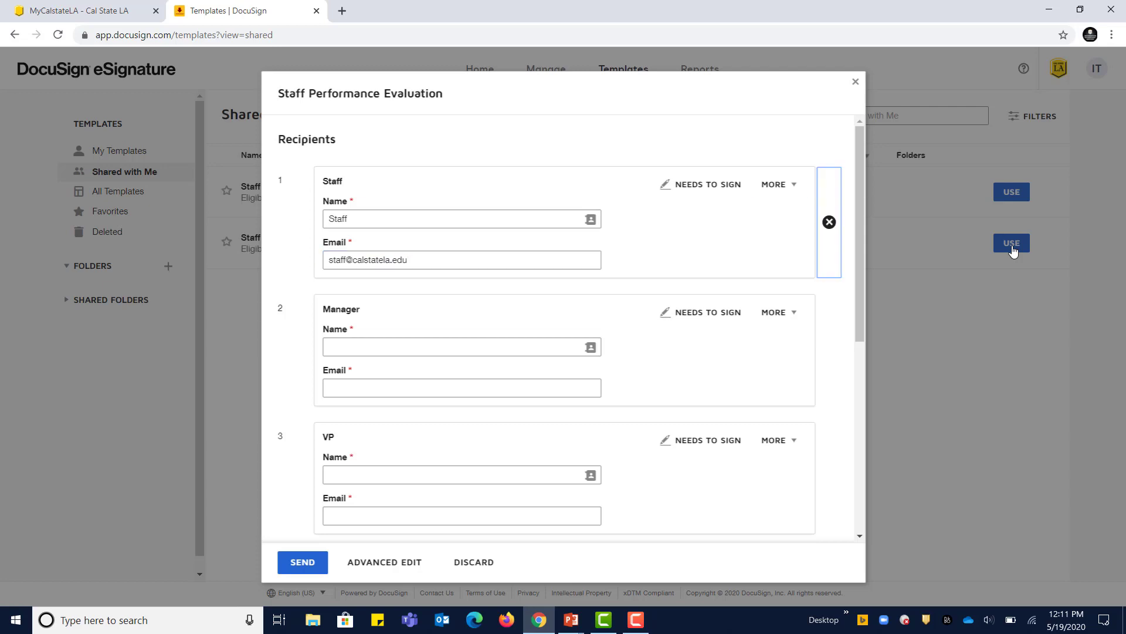
key("Tab")
Step: Enter 'Manager' and 'Vice President' recipients with their e-mails, then review the subject and Advanced Options
type("M")
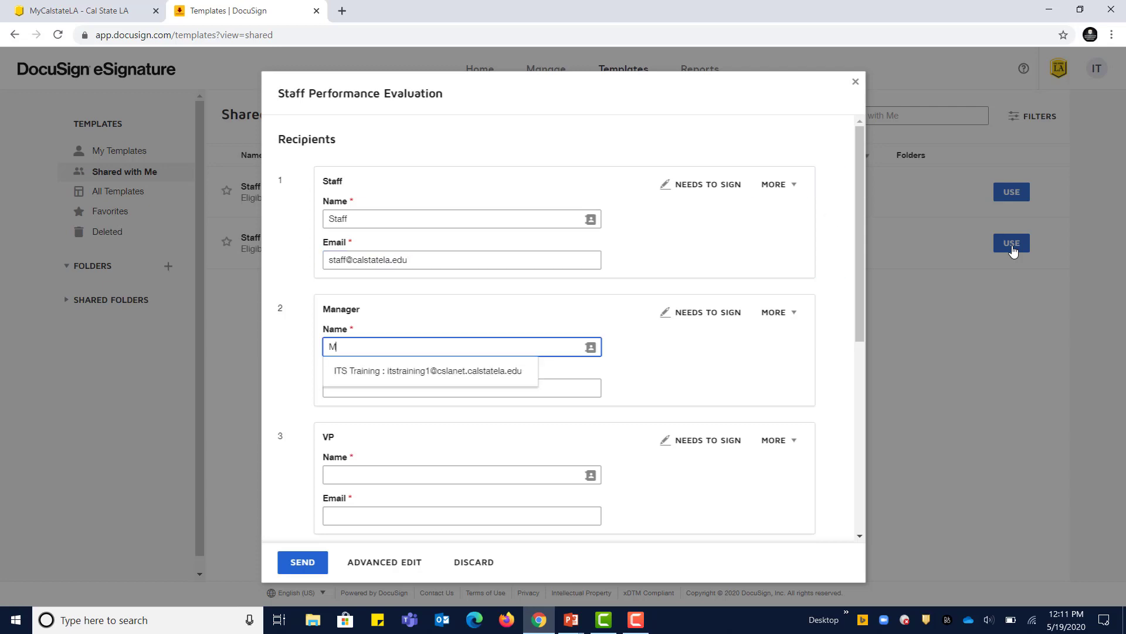
type("anager")
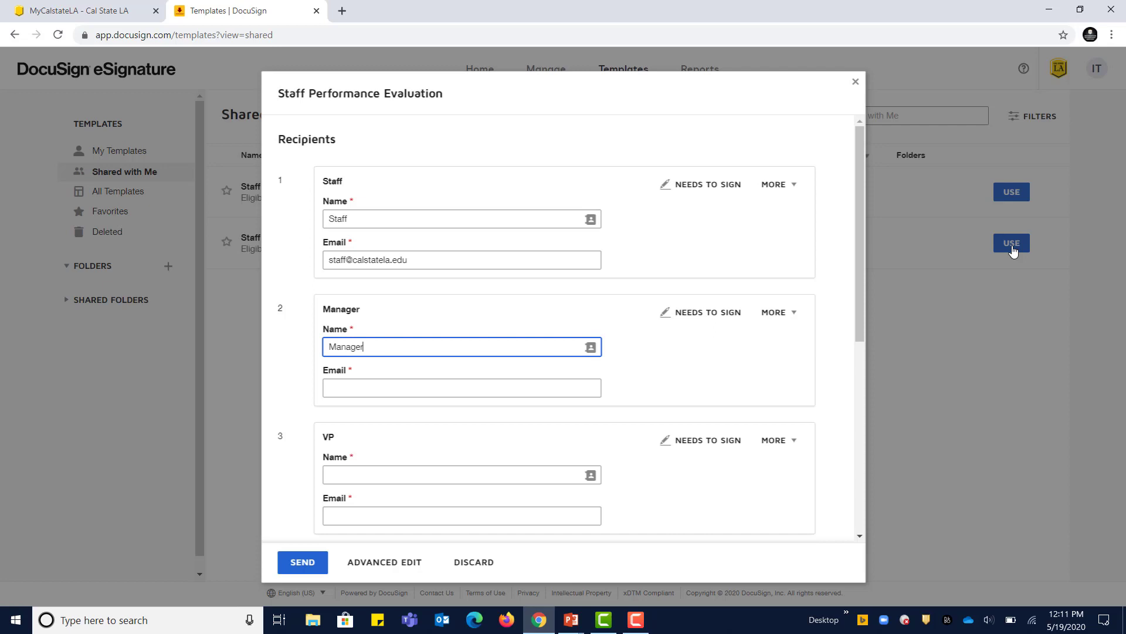
key("Tab")
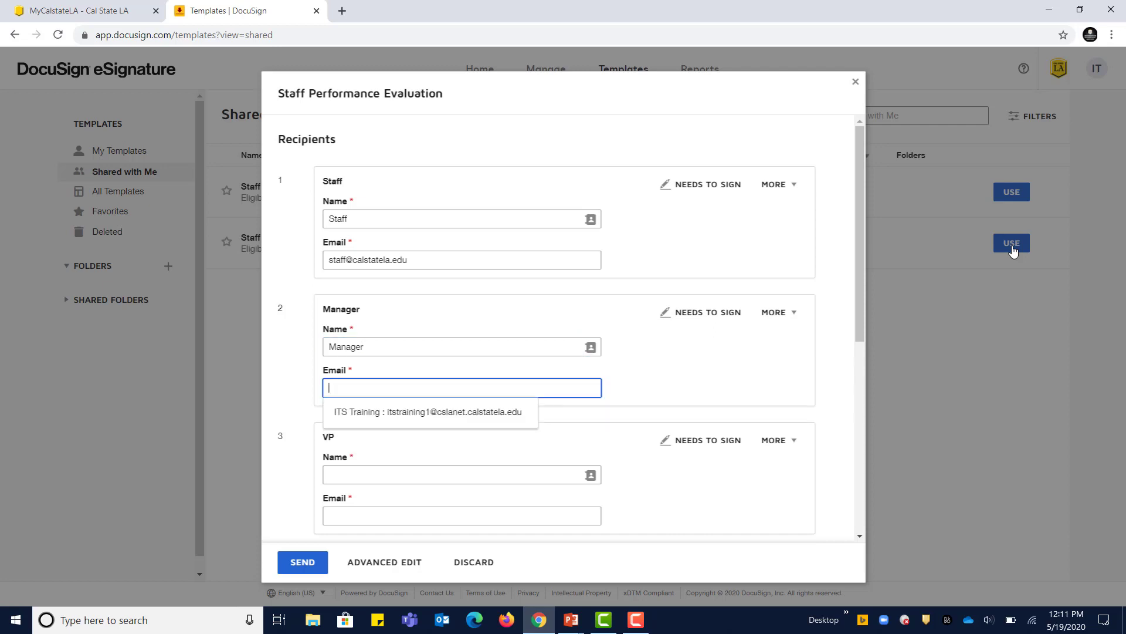
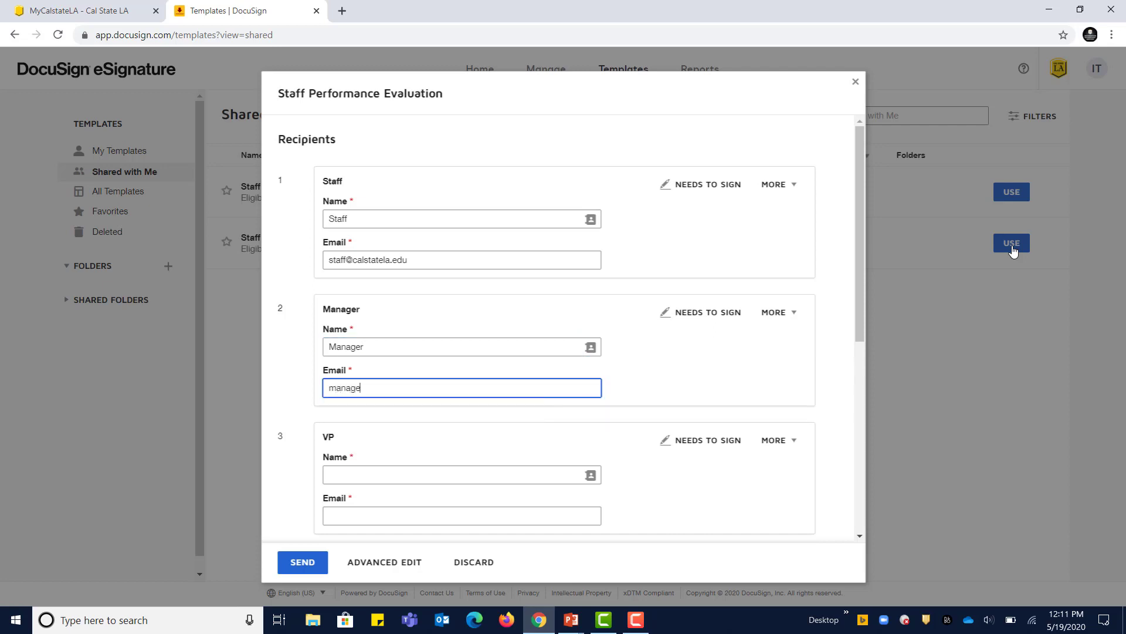
key("Tab")
key("Tab")
key("Tab")
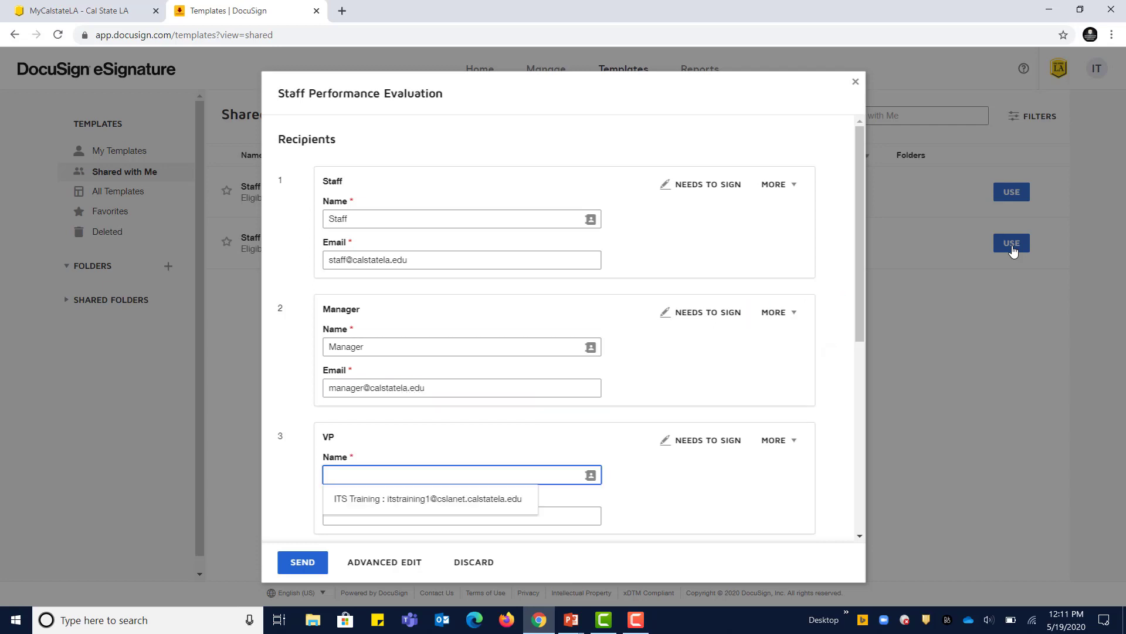
type("Vice Pres")
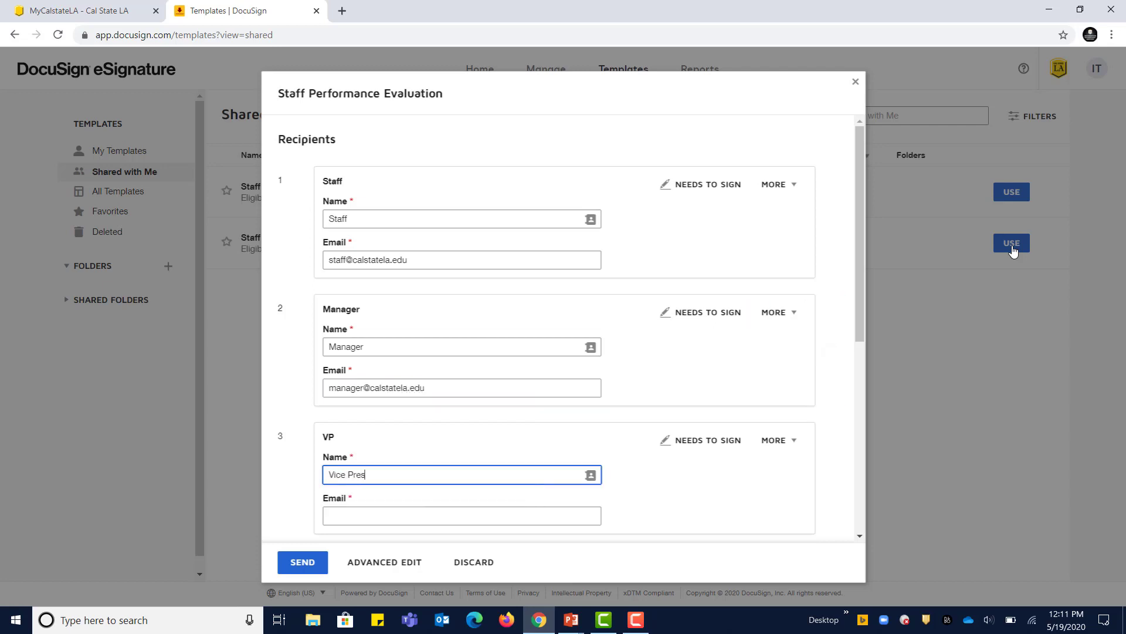
type("ident")
key("Tab")
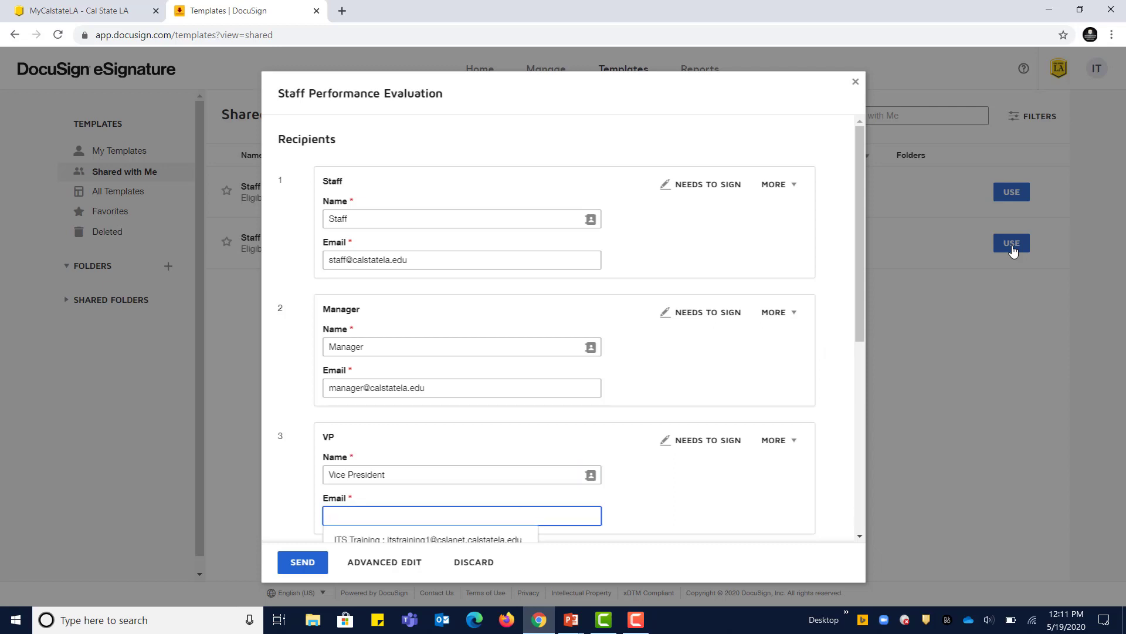
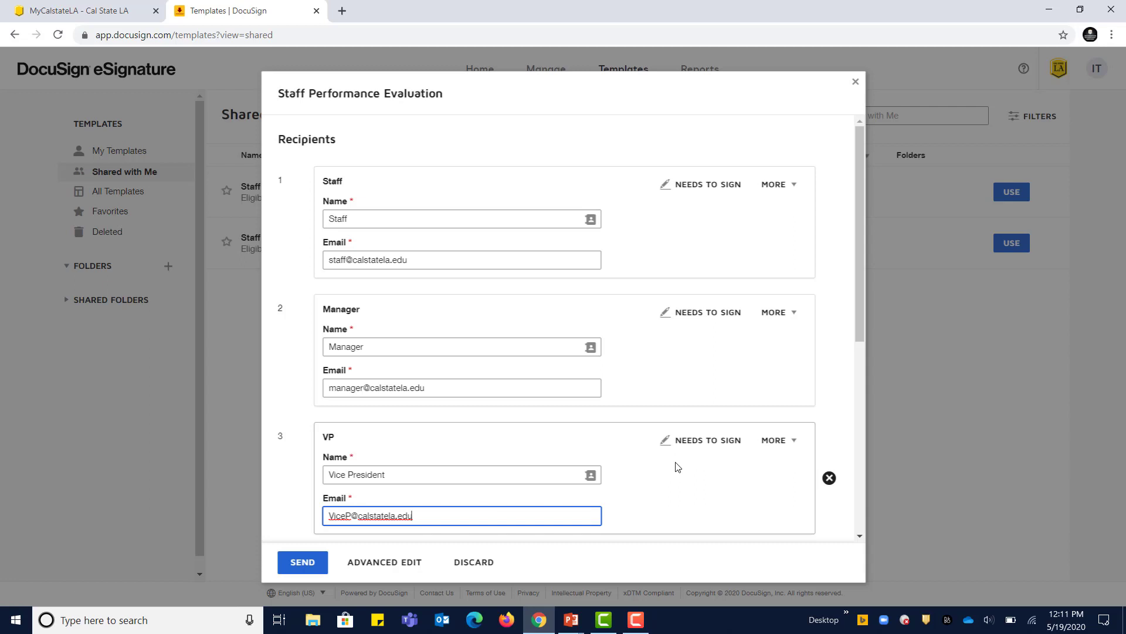
scroll(677, 466, "down", 1)
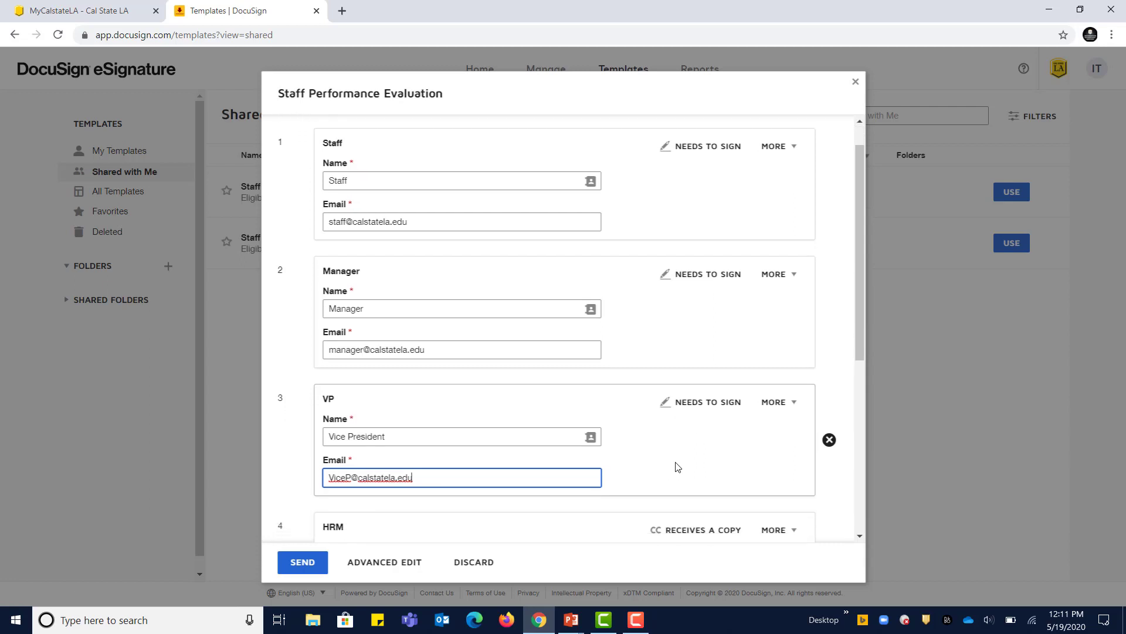
scroll(678, 467, "down", 3)
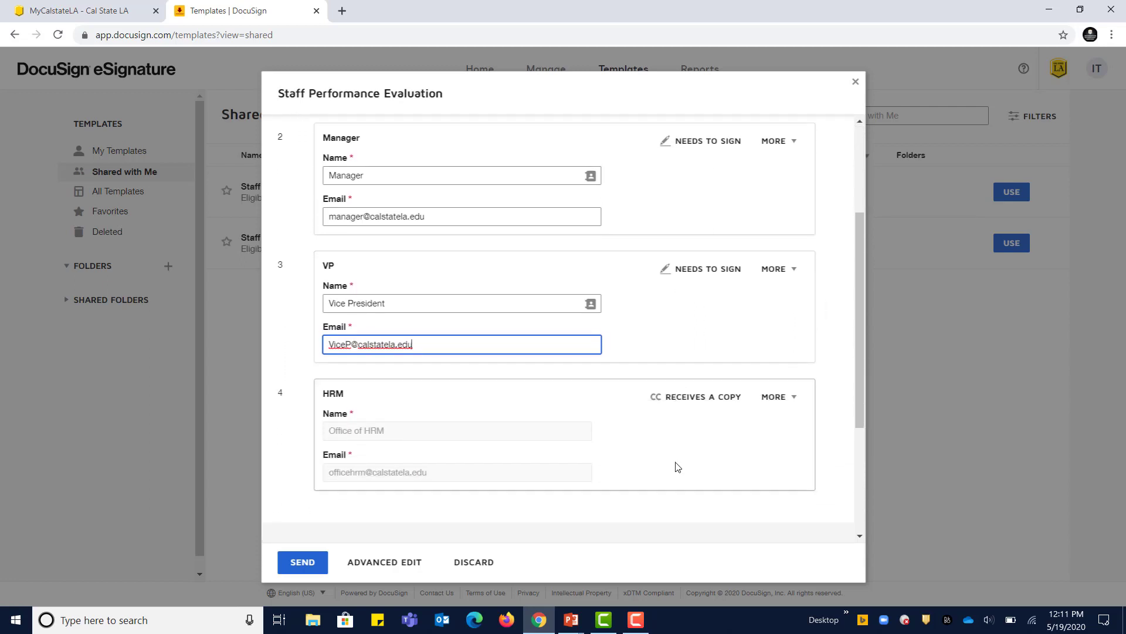
scroll(678, 466, "down", 1)
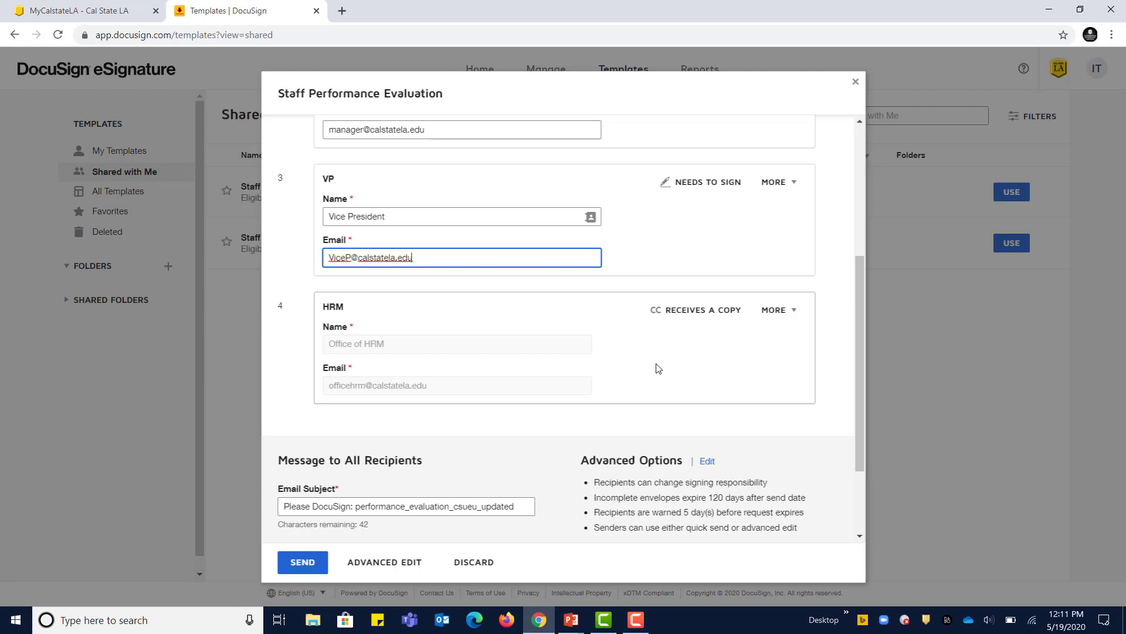
scroll(658, 367, "down", 2)
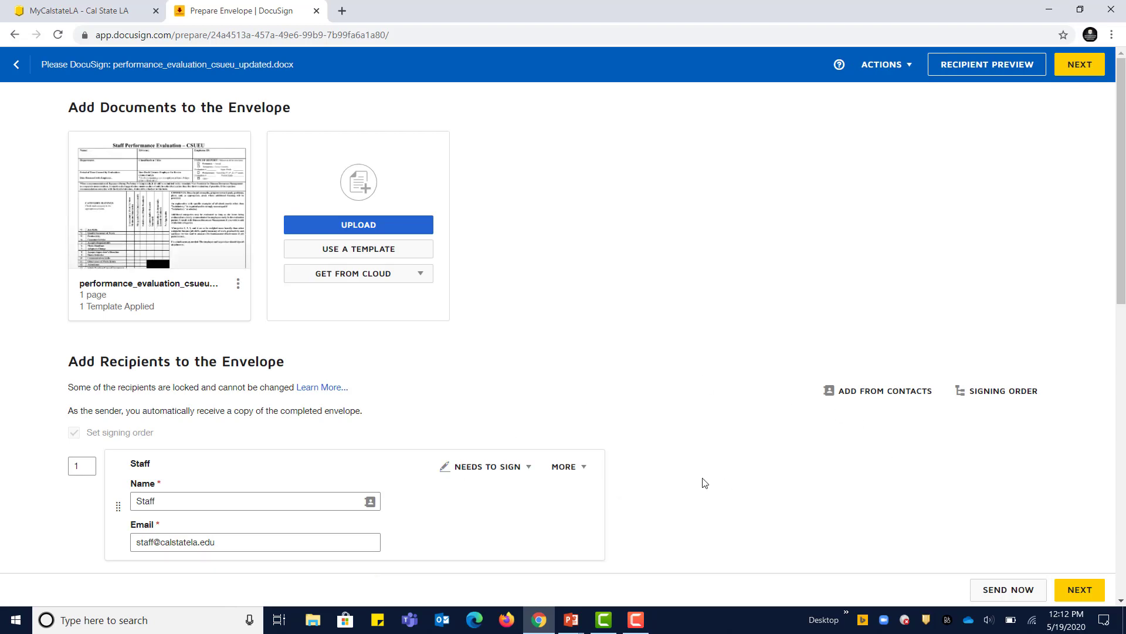
Step: Add a trial fifth recipient set to Receives a Copy, then delete that empty recipient
scroll(705, 482, "down", 3)
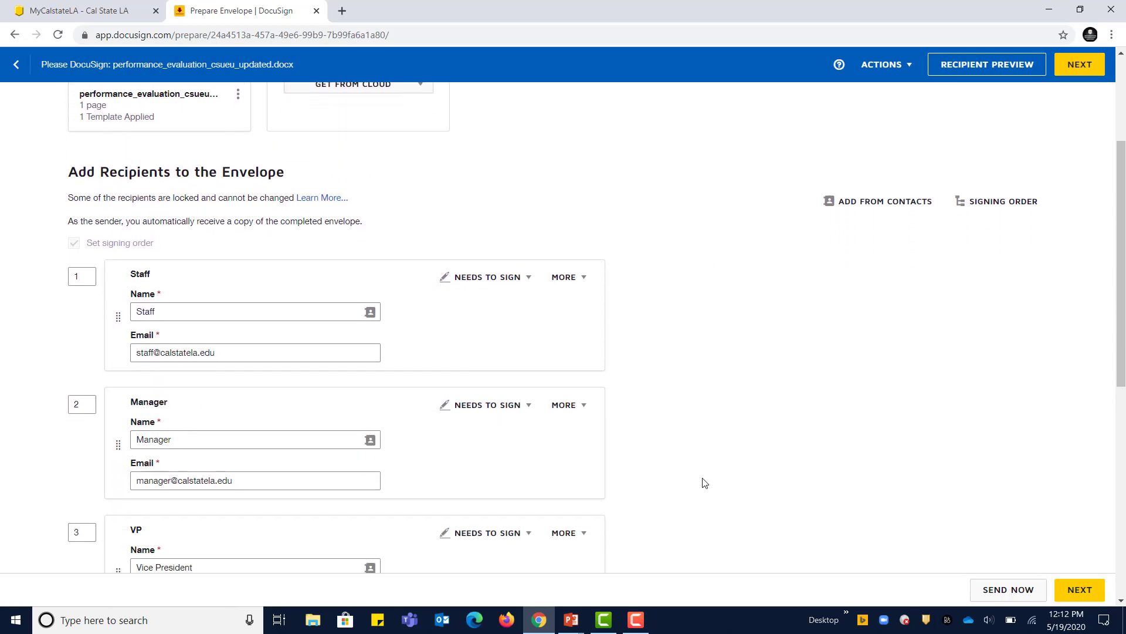
scroll(705, 482, "down", 1)
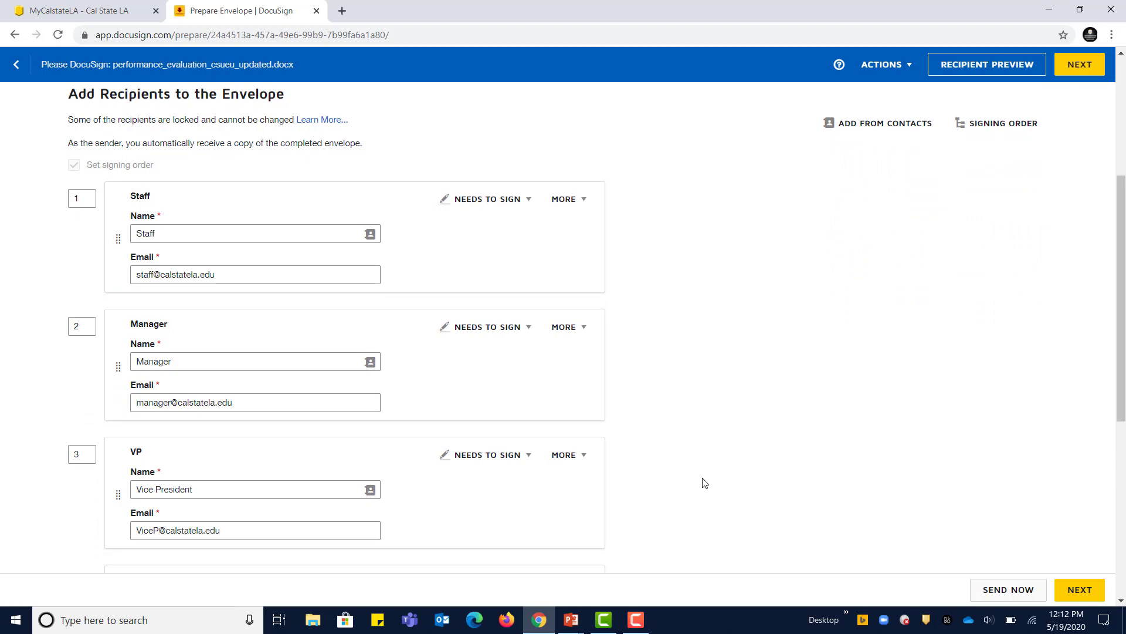
scroll(704, 482, "down", 4)
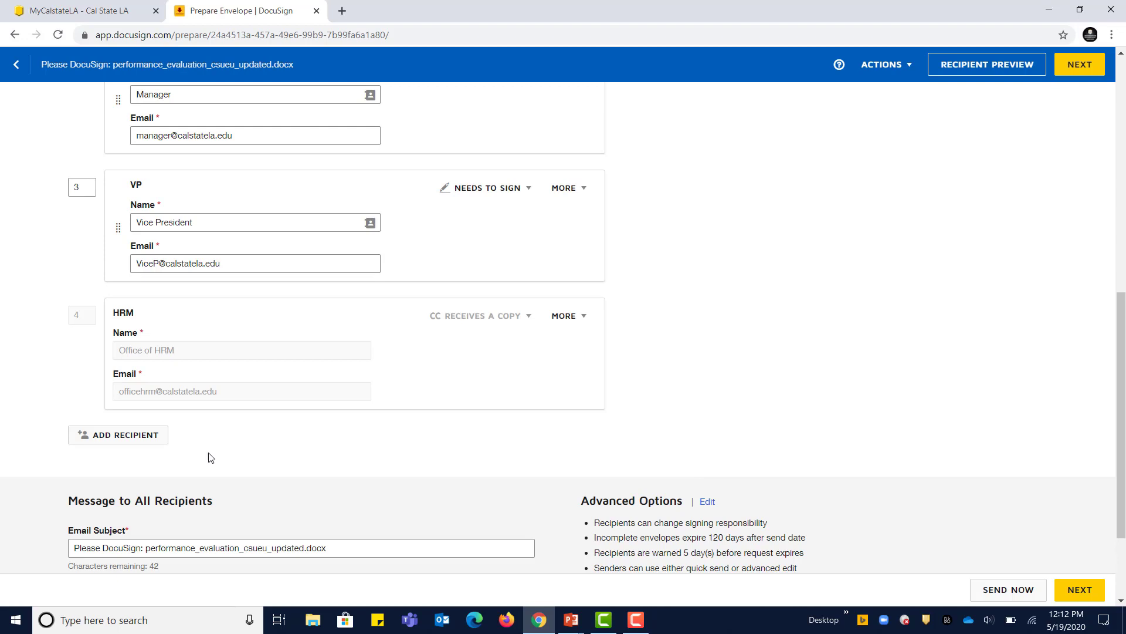
left_click(112, 442)
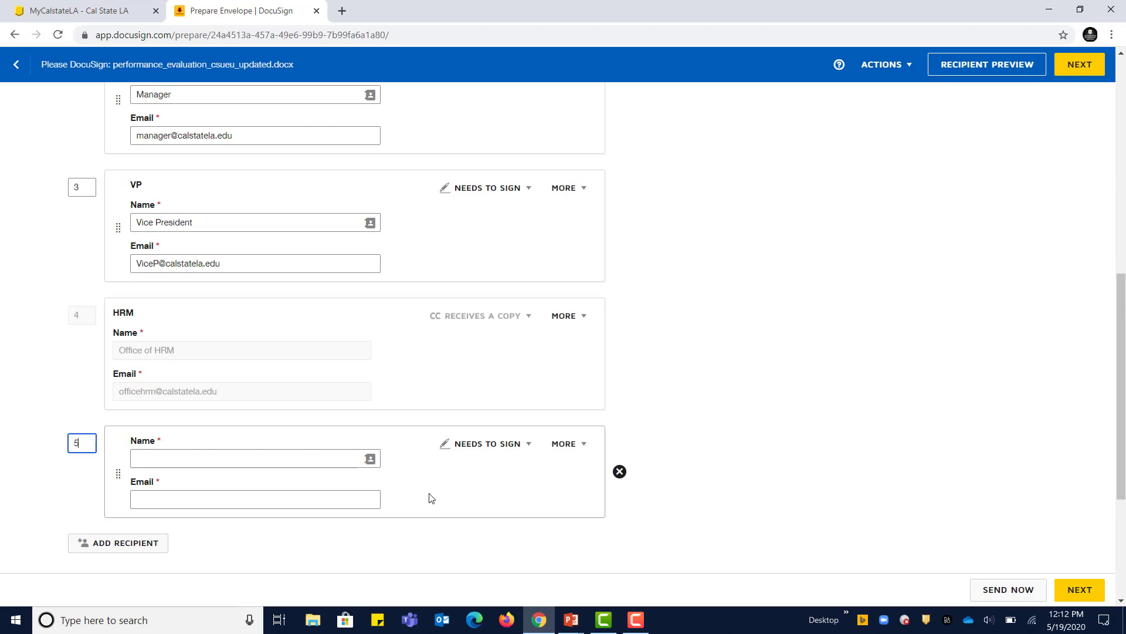
left_click(519, 446)
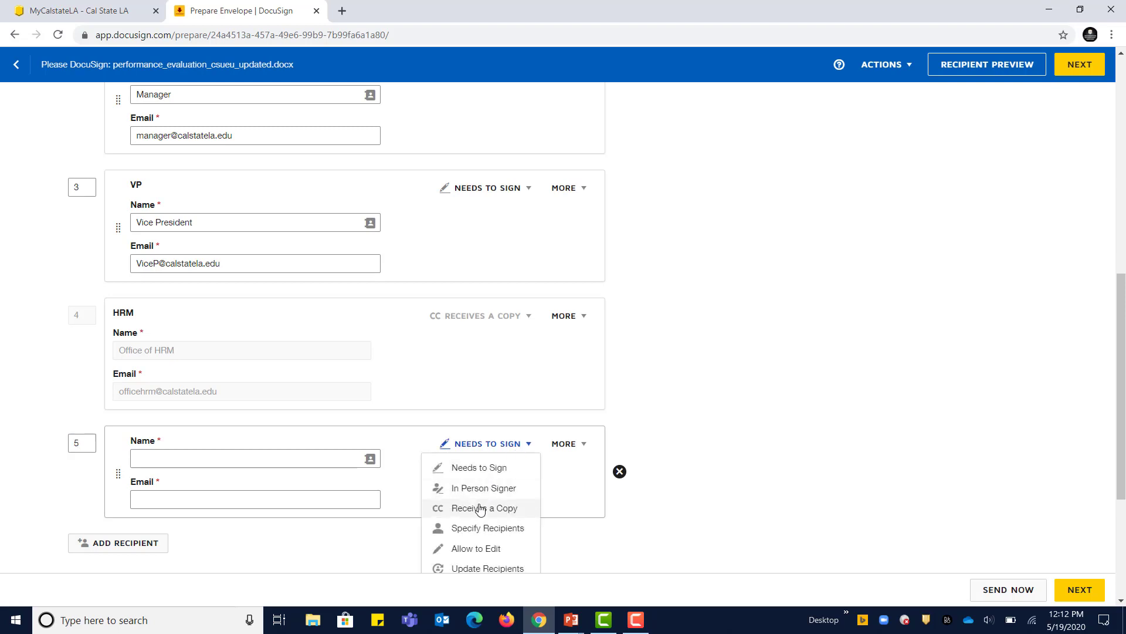
left_click(478, 508)
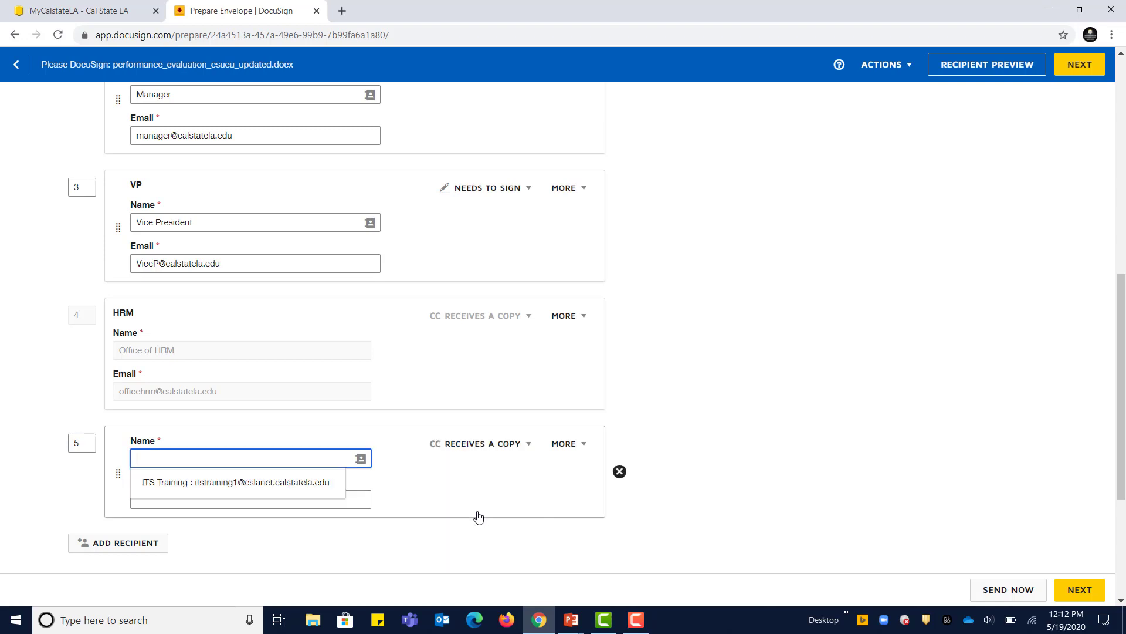
left_click(480, 516)
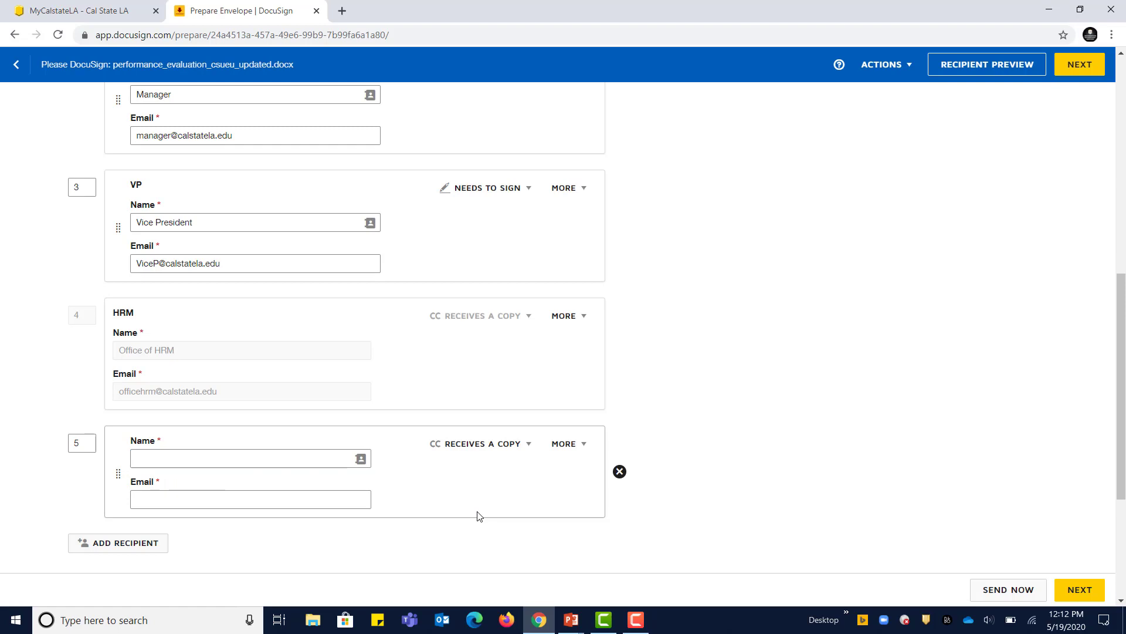
scroll(478, 516, "down", 1)
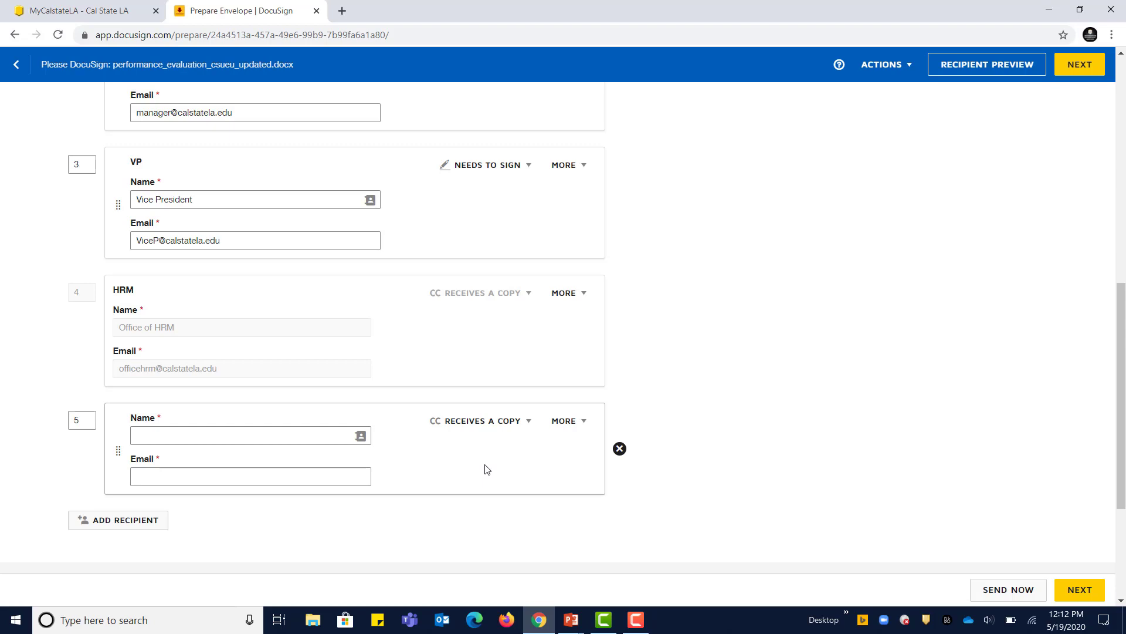
left_click(619, 449)
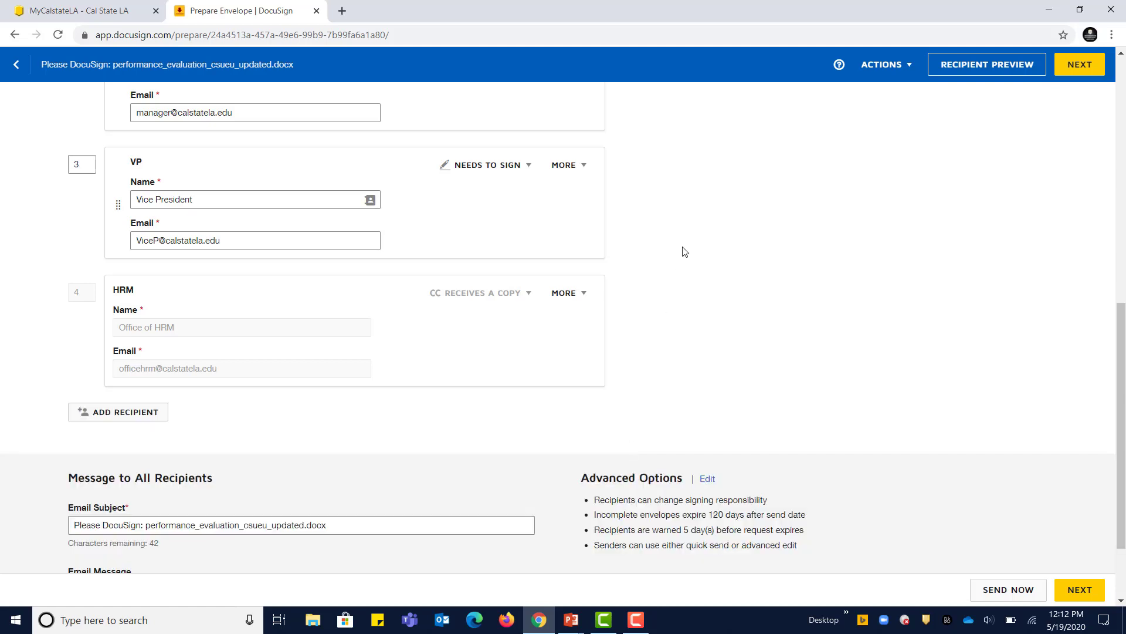
scroll(685, 251, "up", 4)
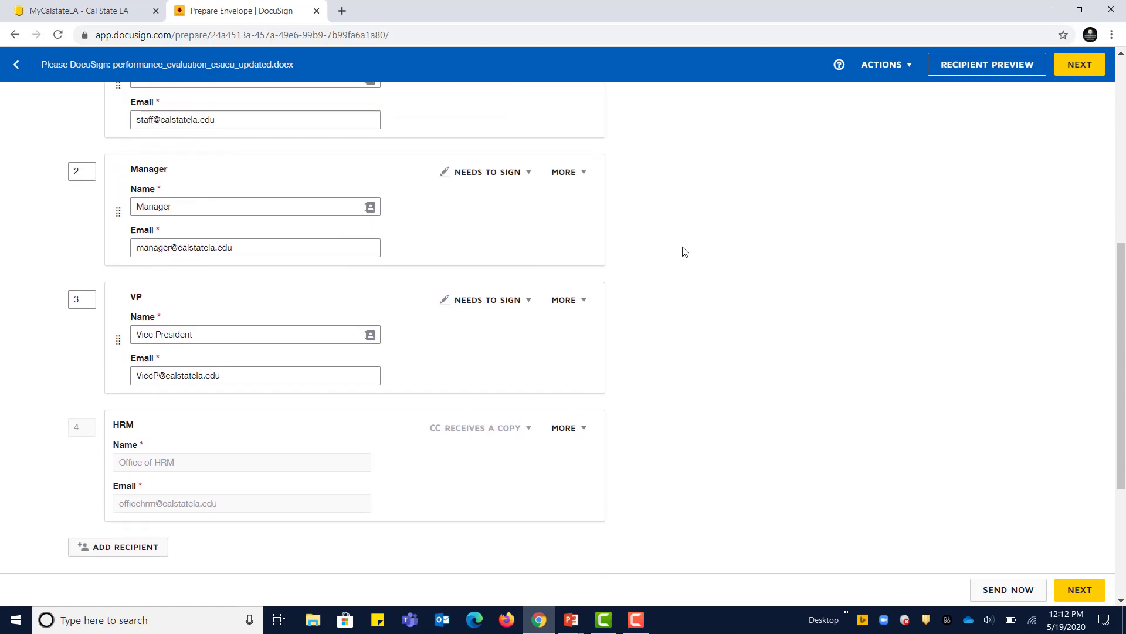
scroll(685, 251, "up", 5)
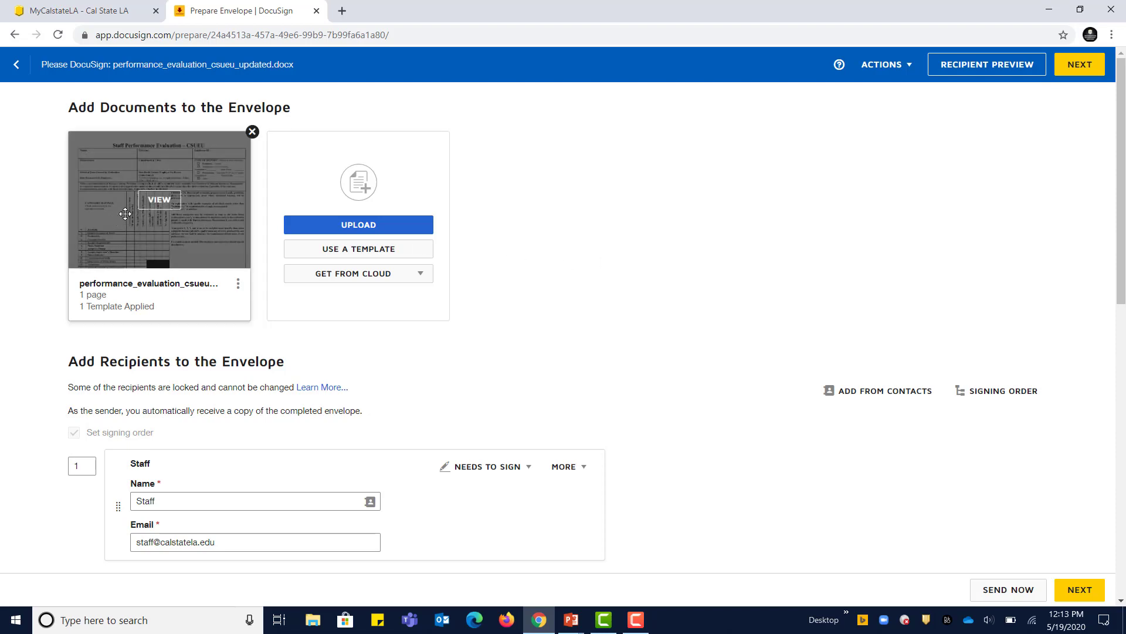
left_click(167, 203)
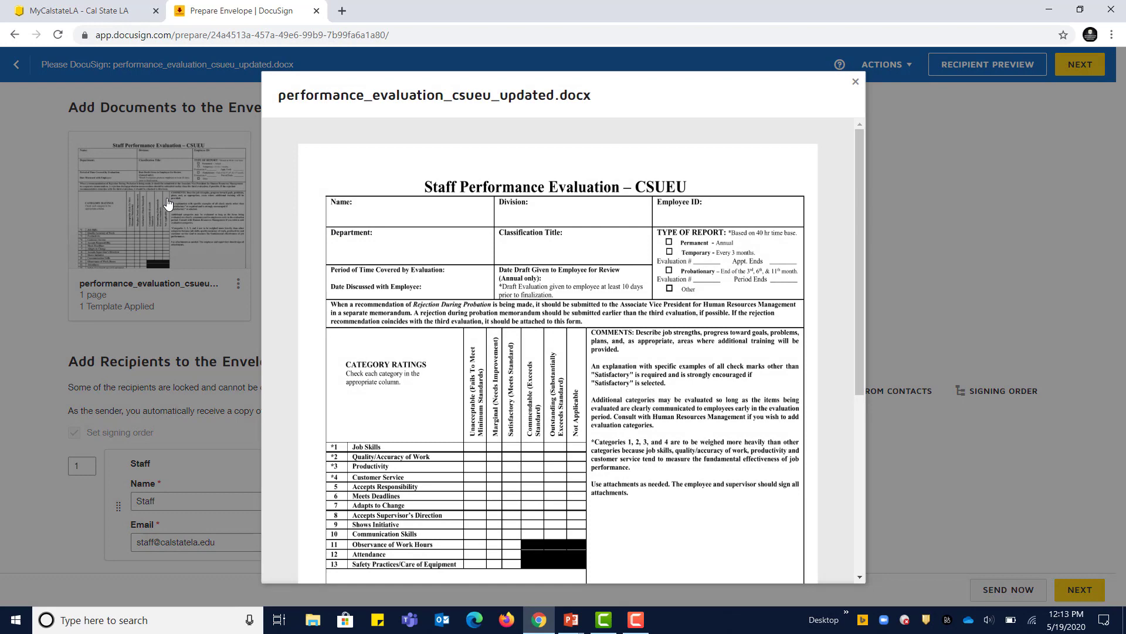
scroll(725, 405, "down", 5)
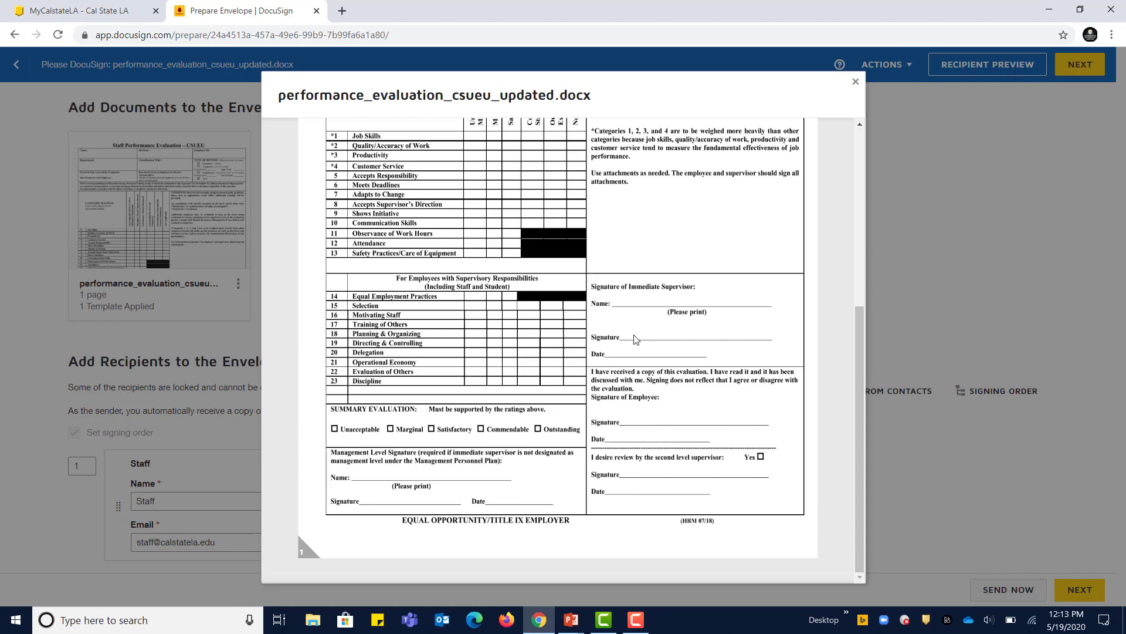
scroll(634, 339, "up", 5)
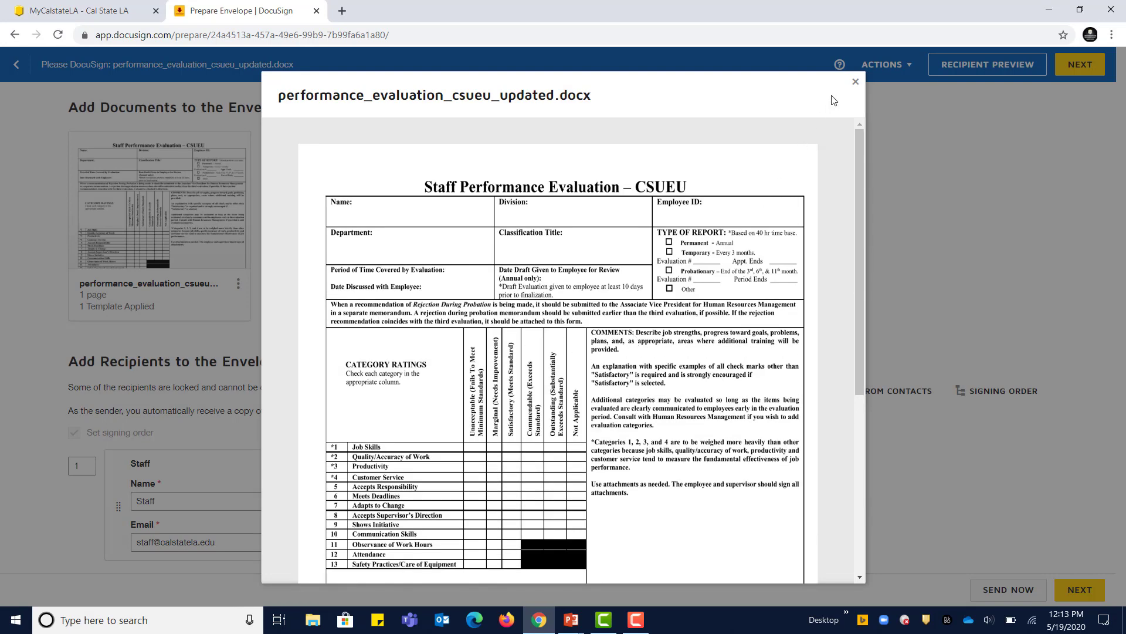
left_click(856, 83)
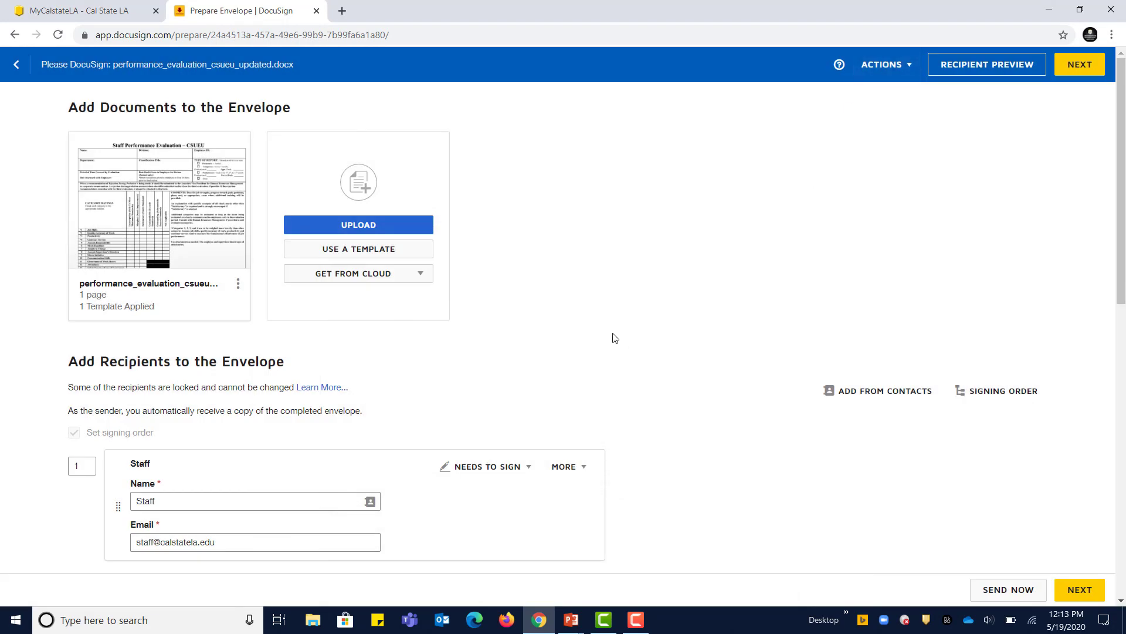
Step: Replace the template document with performance_evaluation_csueu_sample.docx, confirming the template warning
left_click(238, 284)
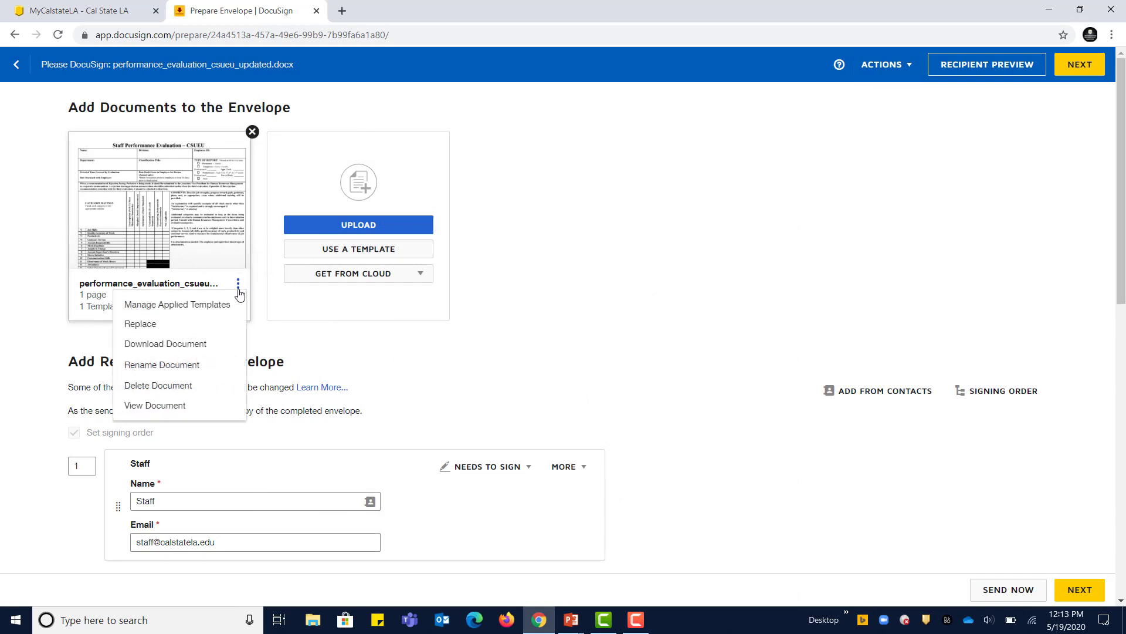
left_click(131, 329)
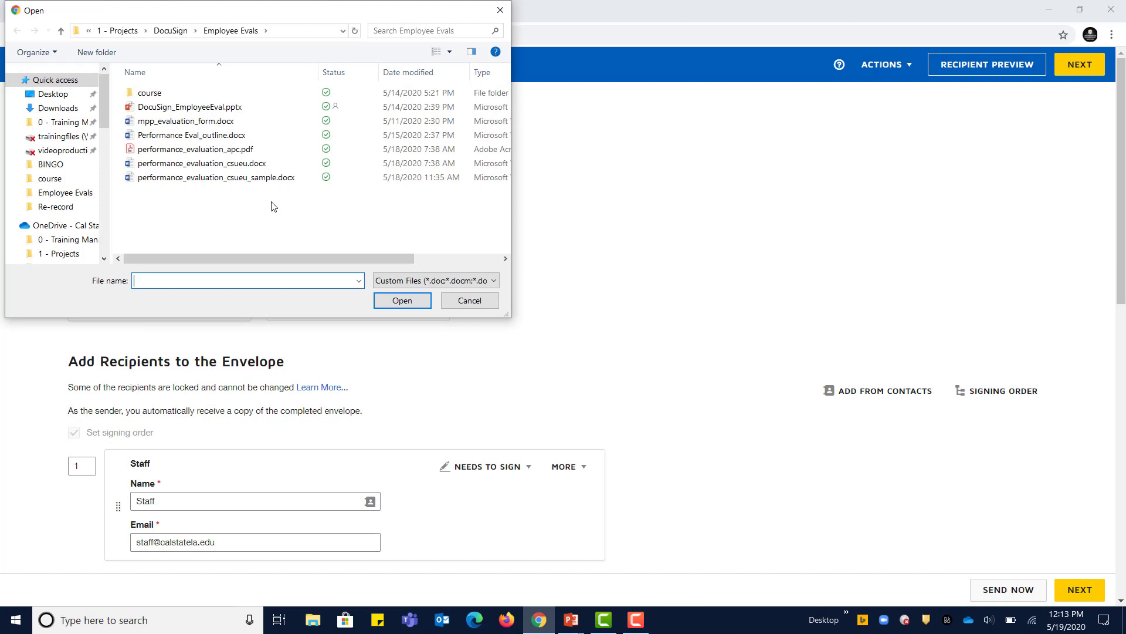
left_click(237, 179)
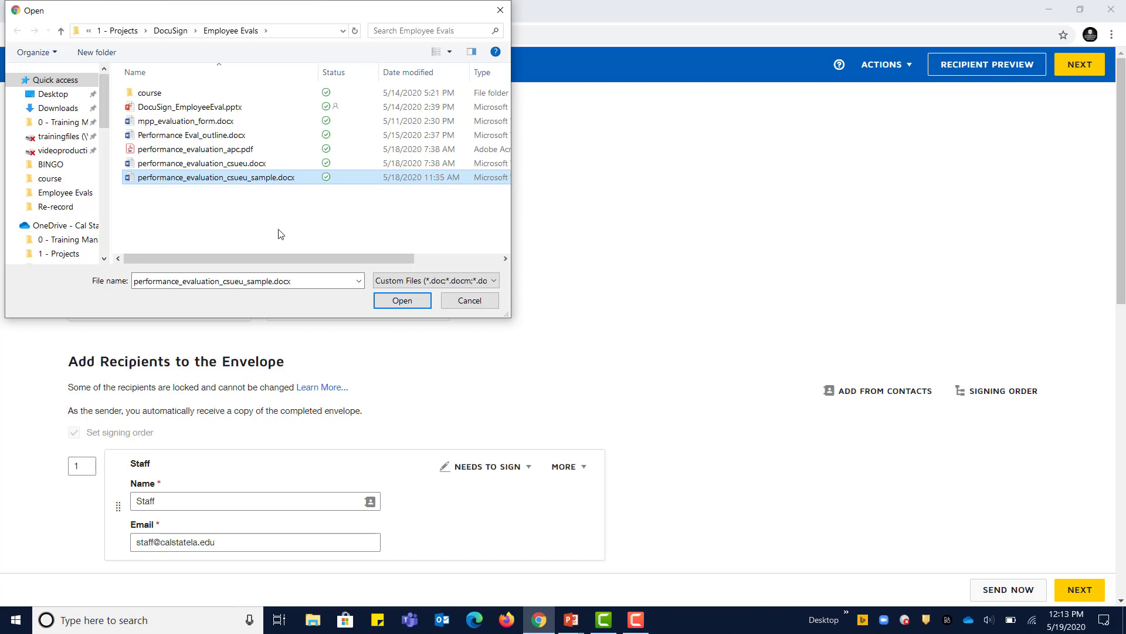
left_click(405, 301)
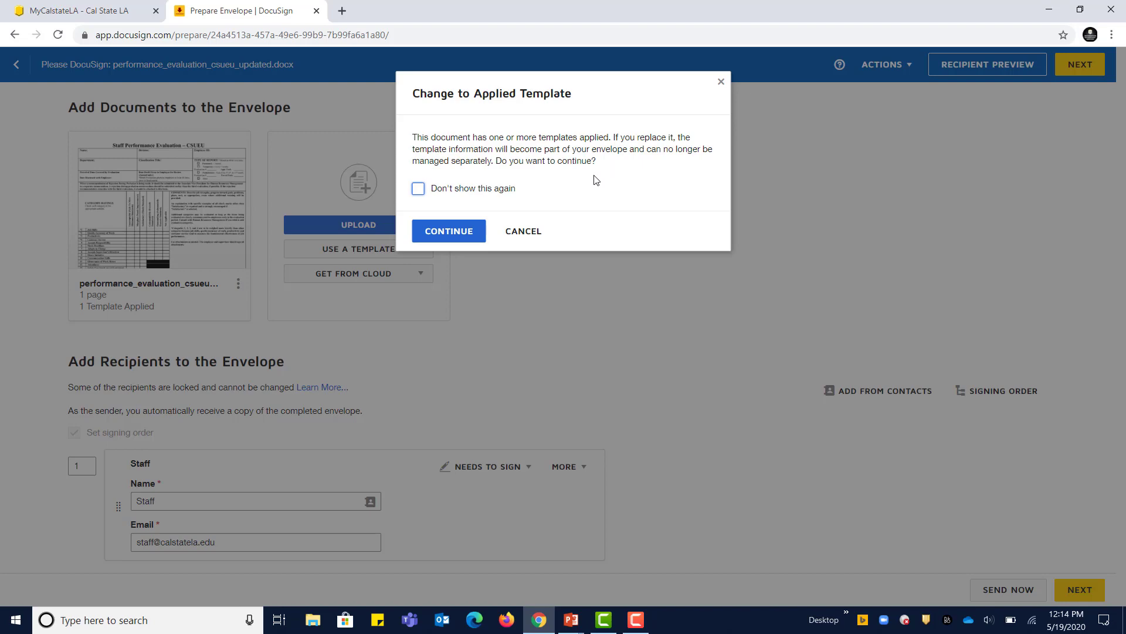
left_click(449, 231)
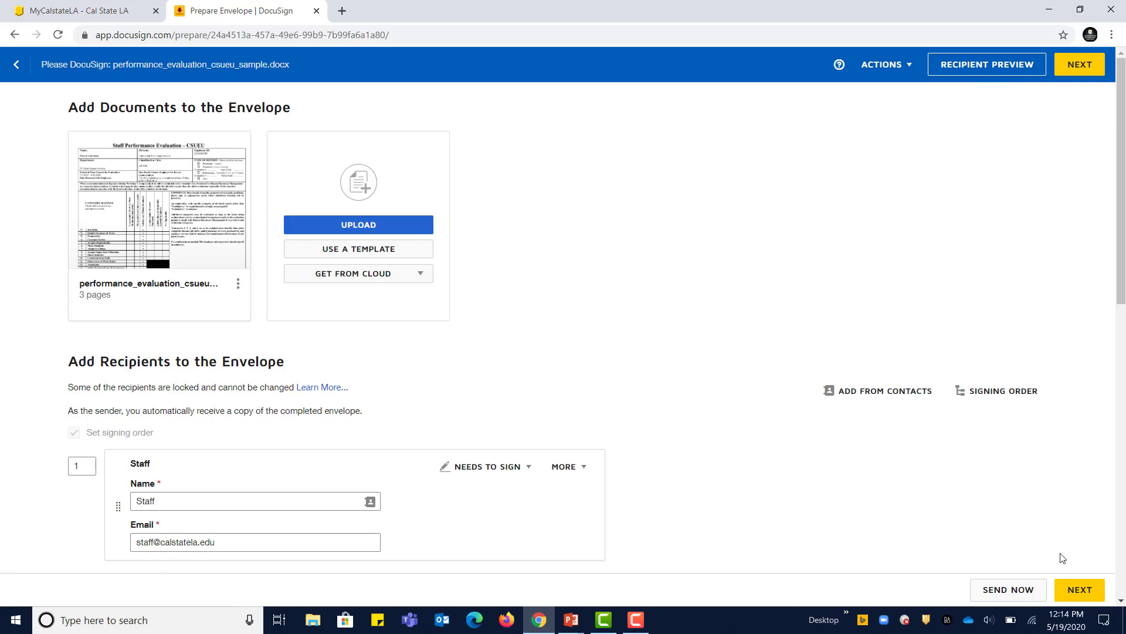
Step: Go to Add Fields and scroll page 1 to check each signer's name, signature and date fields
left_click(1080, 590)
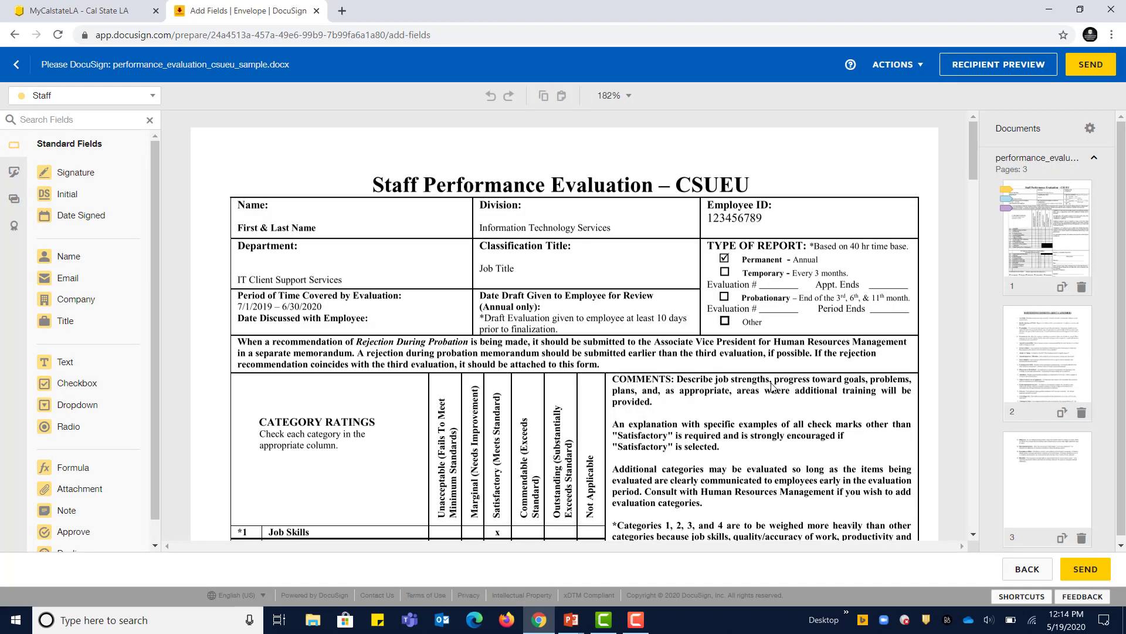
scroll(772, 388, "down", 1)
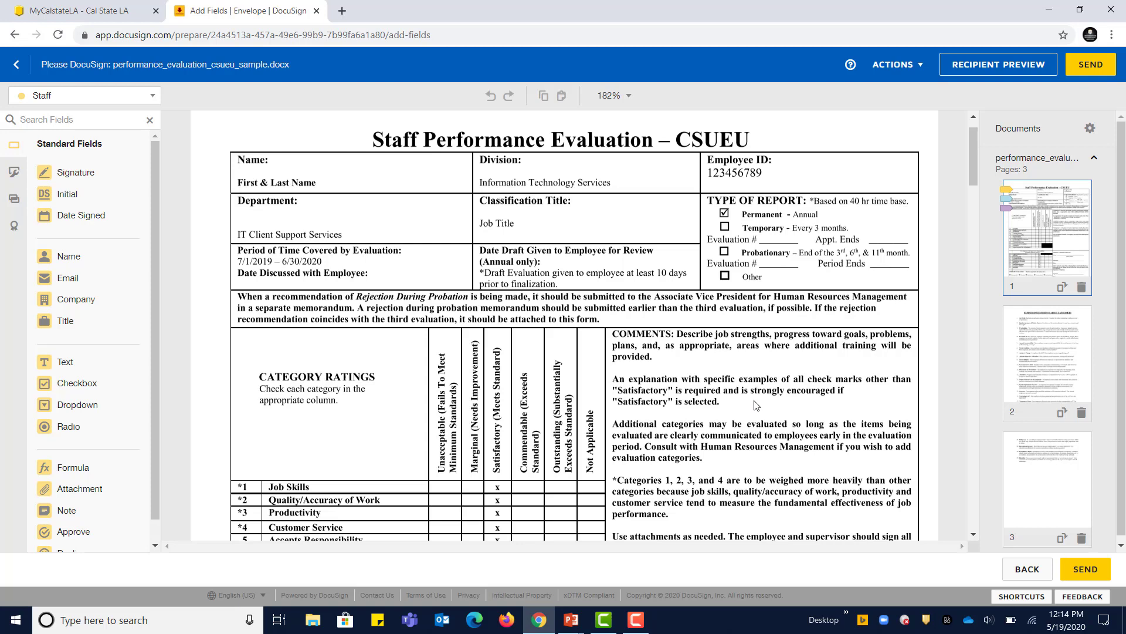
scroll(755, 405, "down", 1)
scroll(756, 405, "down", 3)
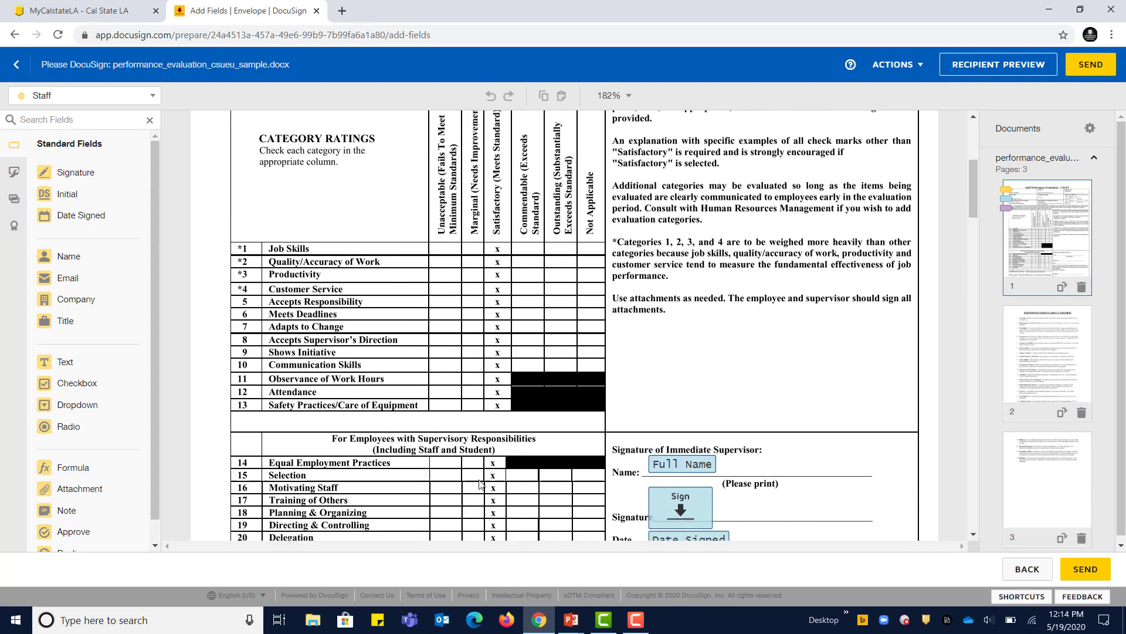
scroll(787, 442, "down", 5)
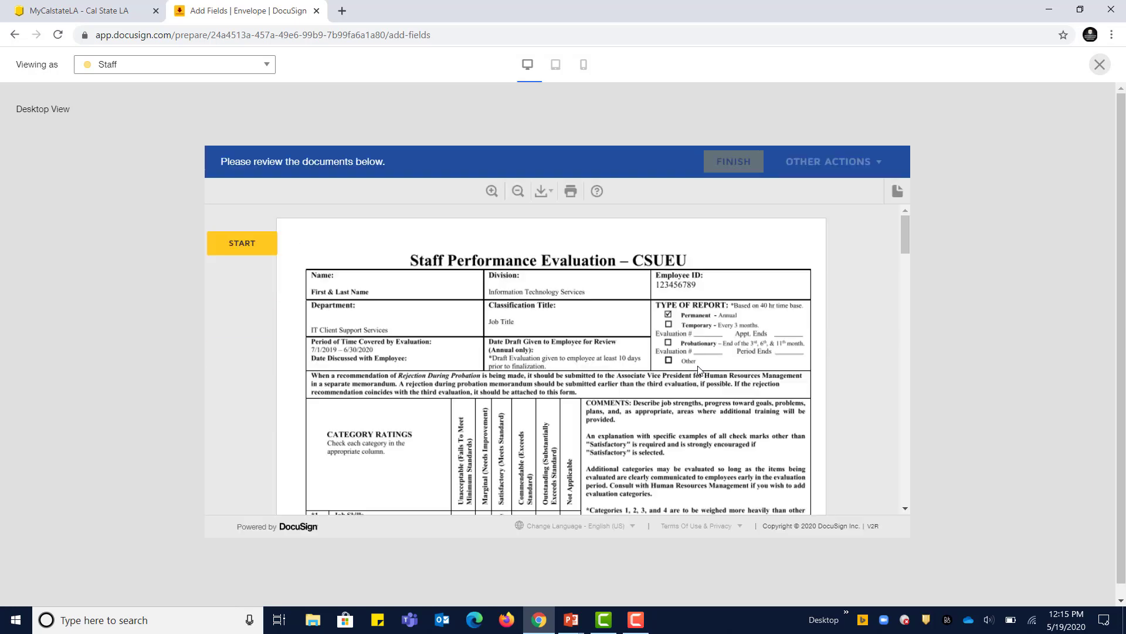
scroll(698, 370, "down", 10)
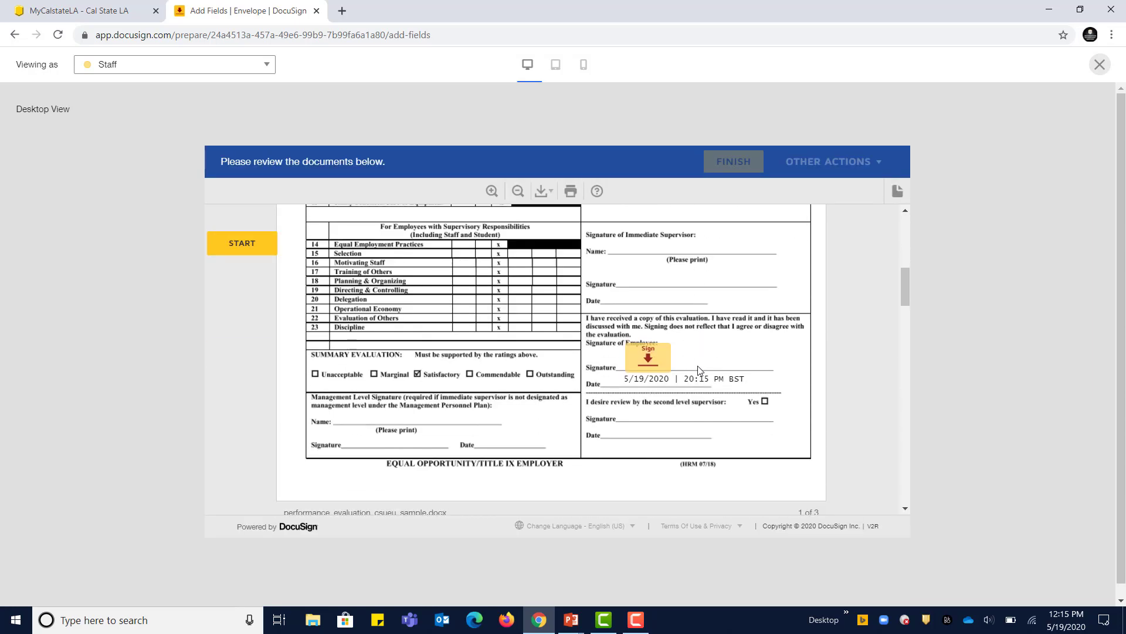
scroll(698, 370, "down", 1)
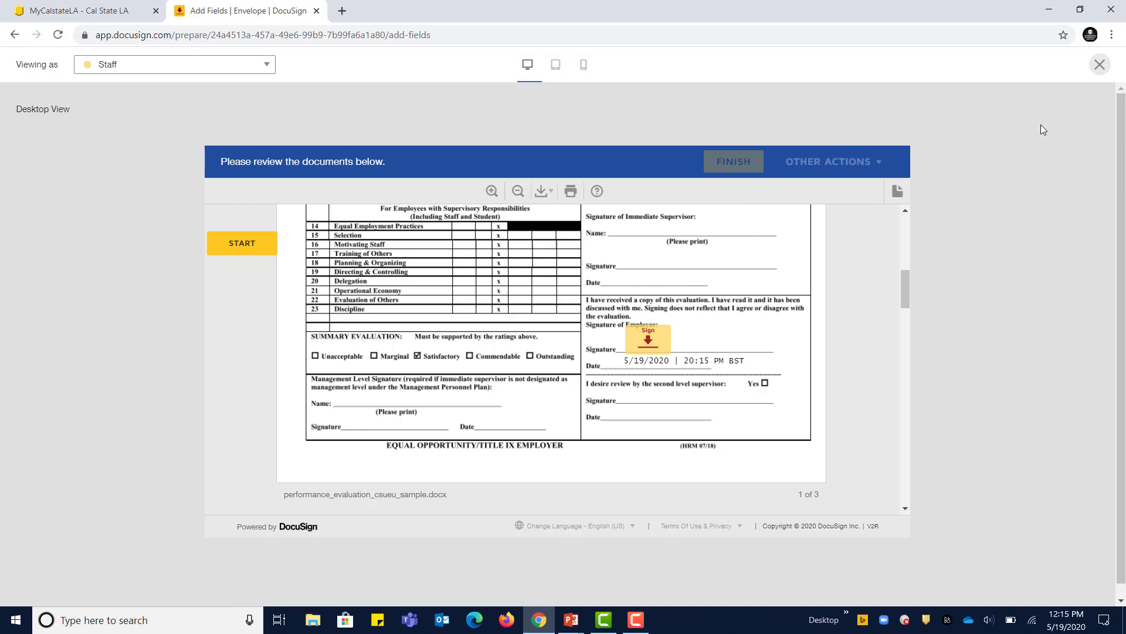
Step: Close the recipient preview, go back to the documents and recipients page, then exit the envelope editor
left_click(1099, 64)
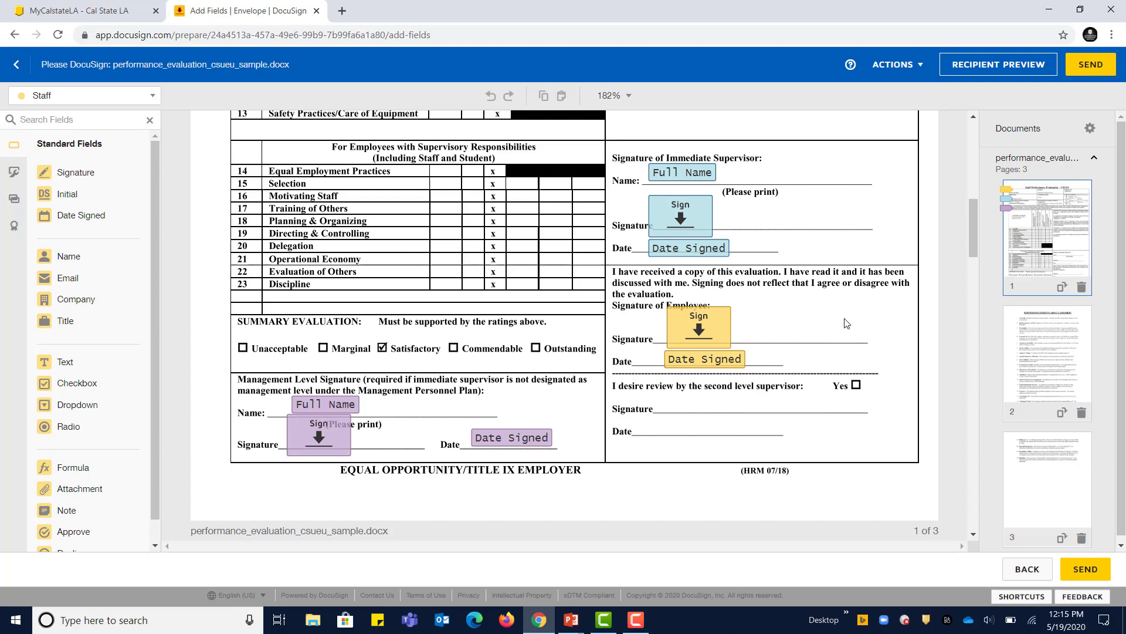
scroll(846, 324, "up", 6)
scroll(846, 323, "up", 4)
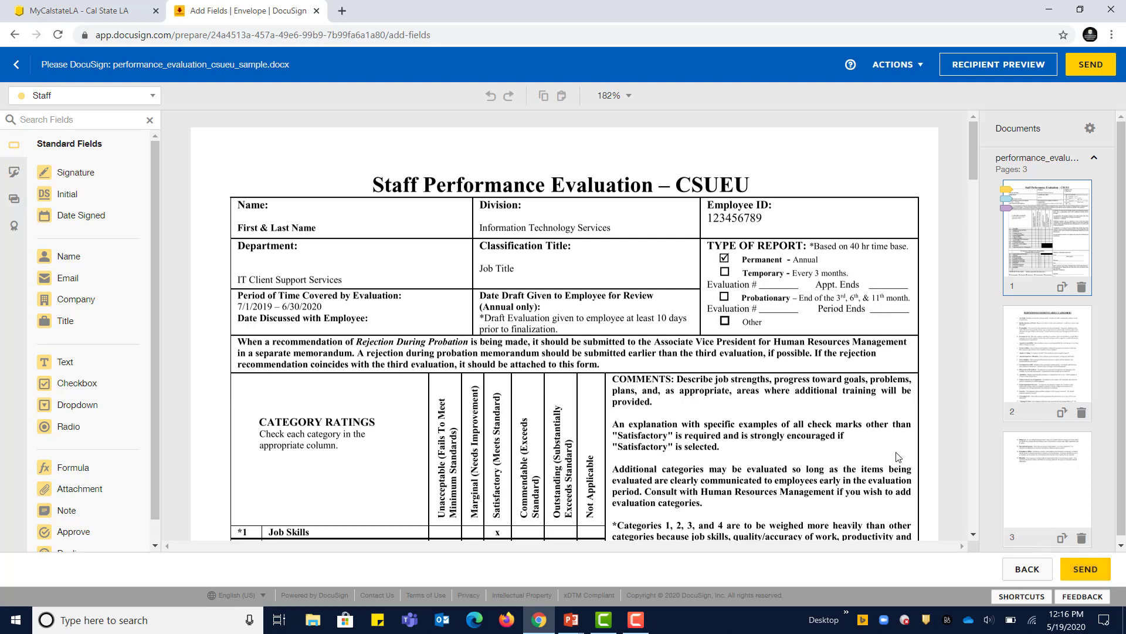
left_click(1032, 573)
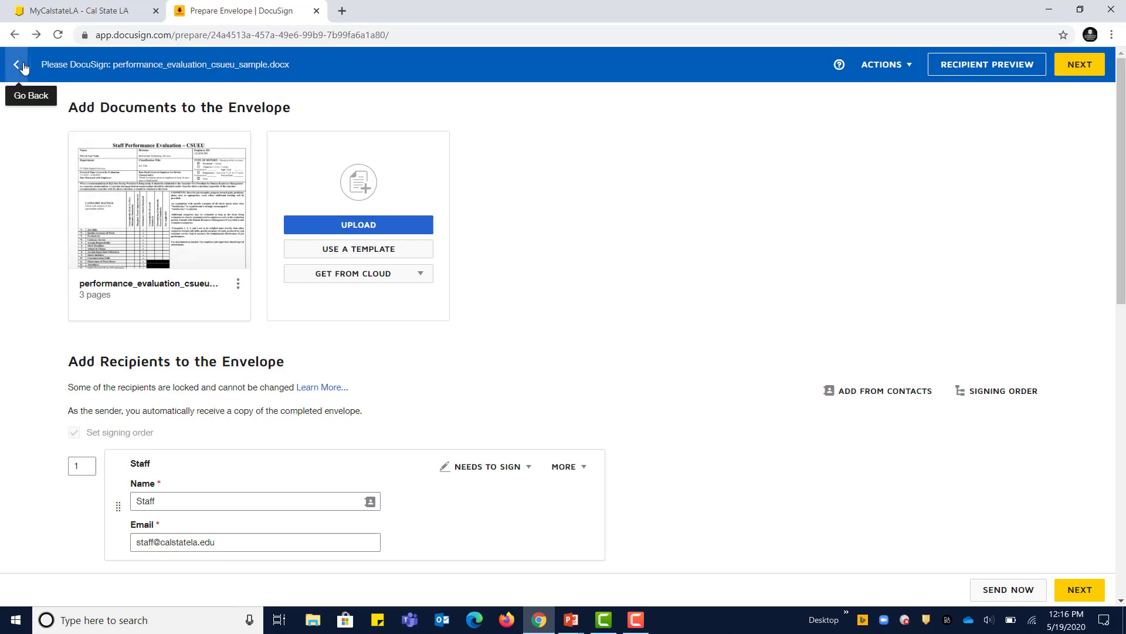
left_click(24, 68)
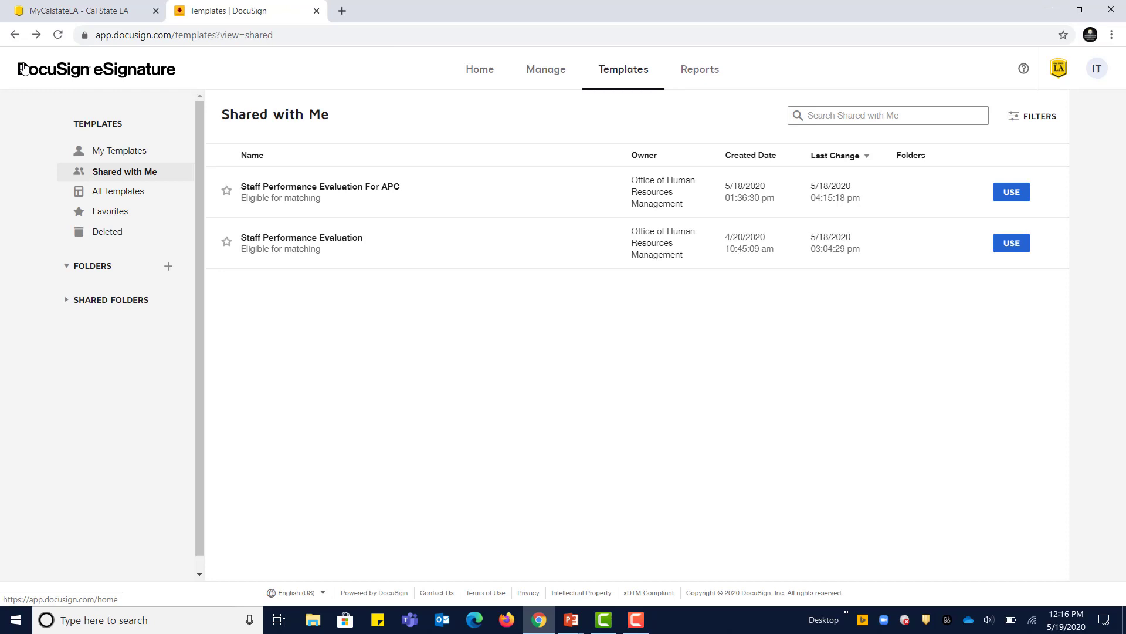
Step: List the saved draft envelopes under Manage > Drafts
left_click(538, 76)
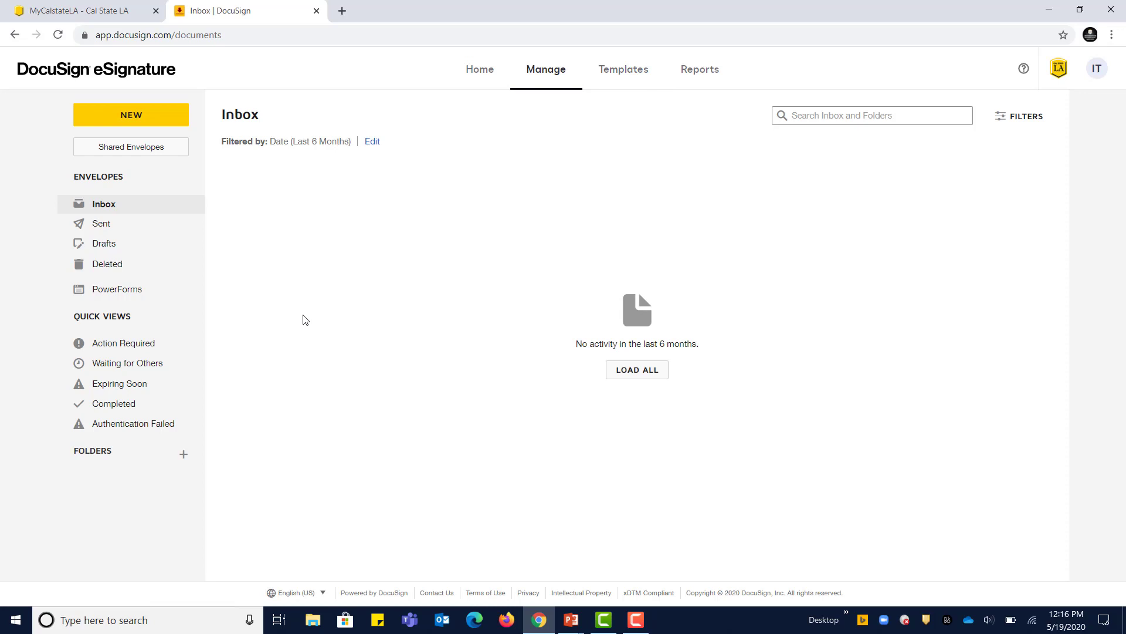
left_click(116, 246)
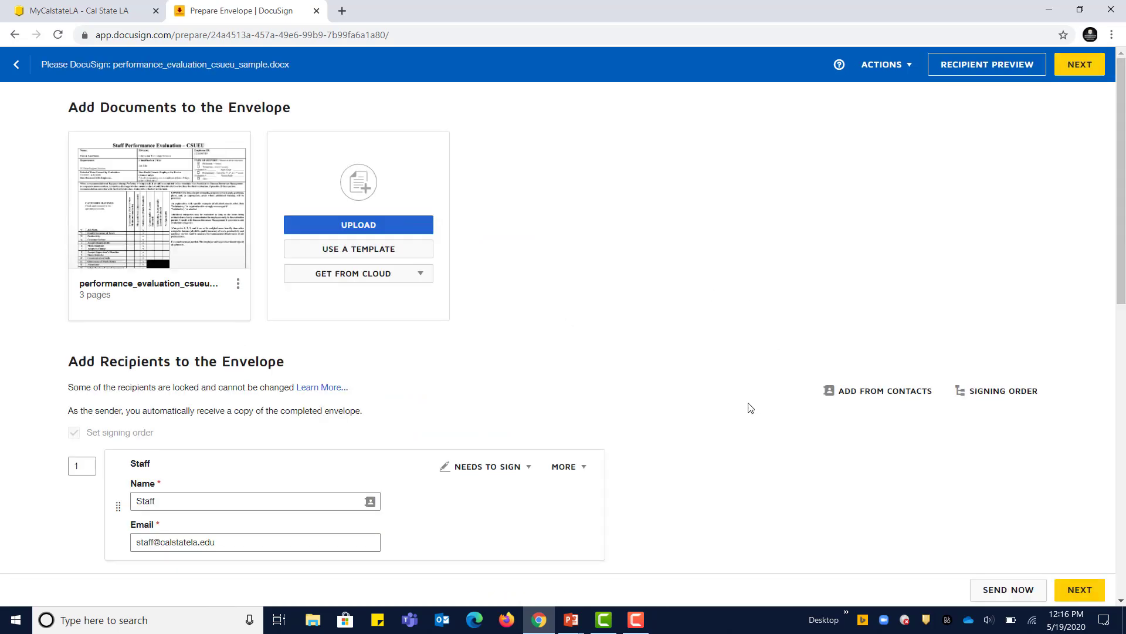
left_click(160, 201)
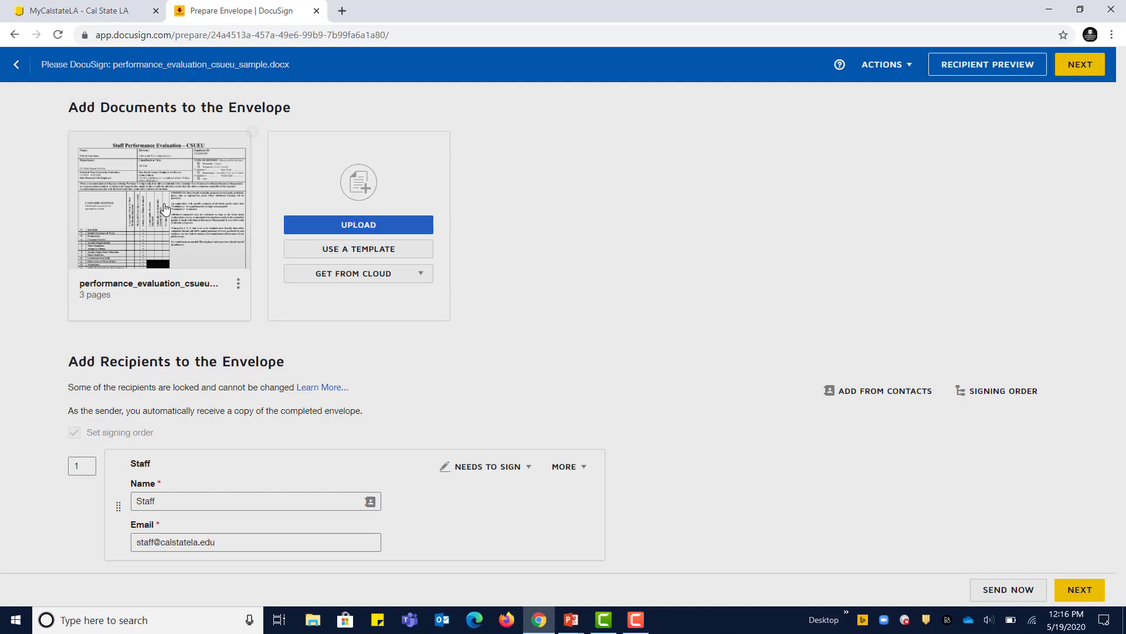
scroll(732, 456, "down", 10)
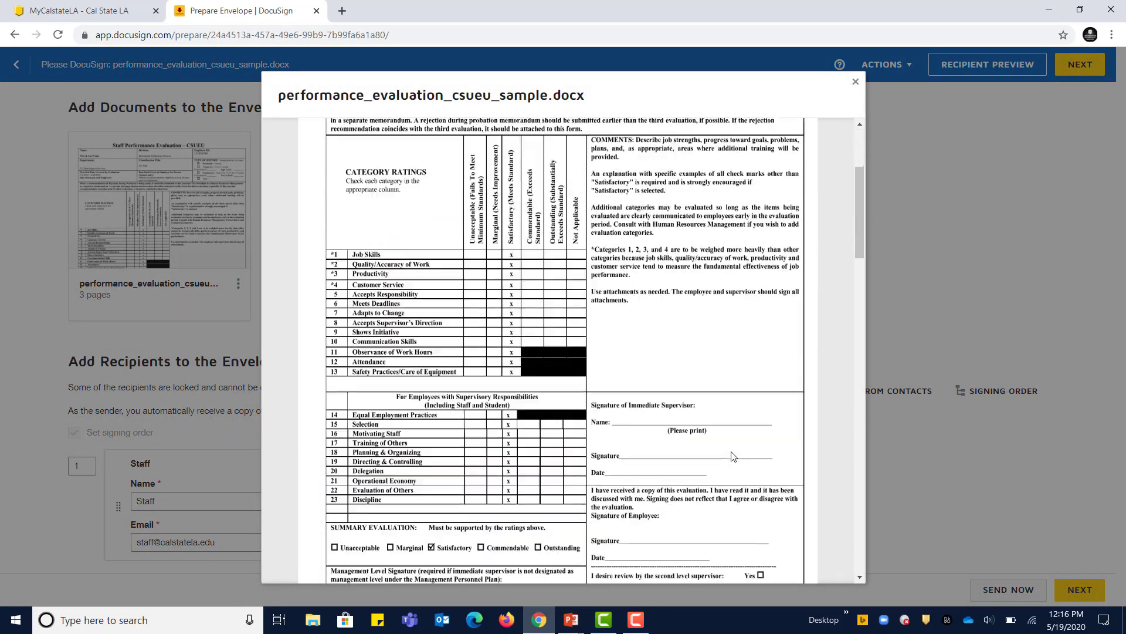
scroll(731, 455, "up", 10)
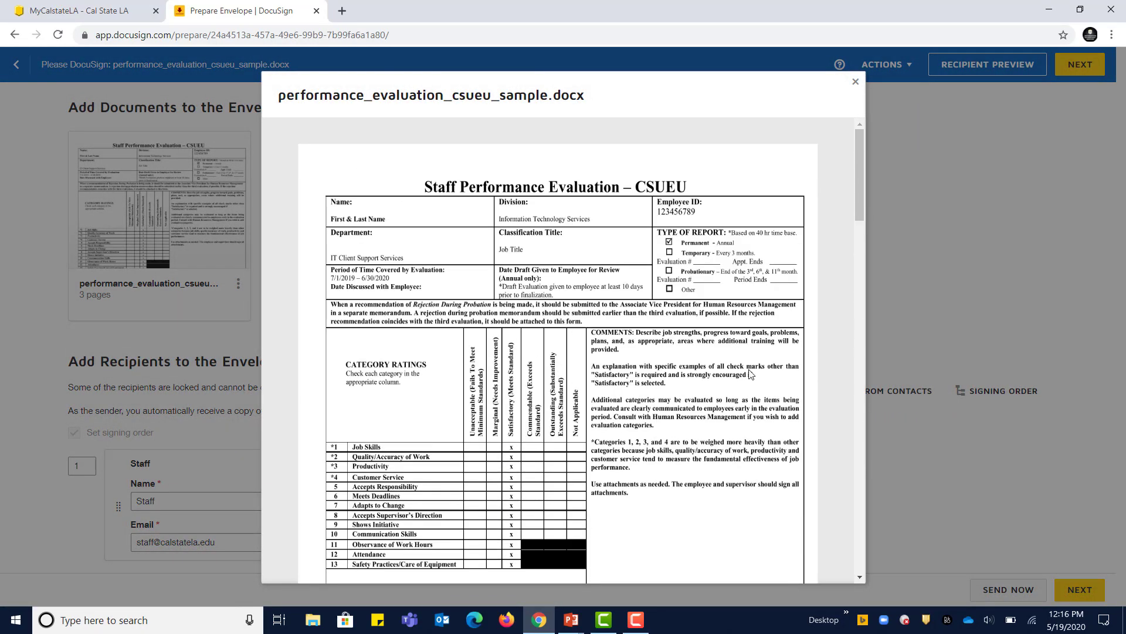
left_click(856, 84)
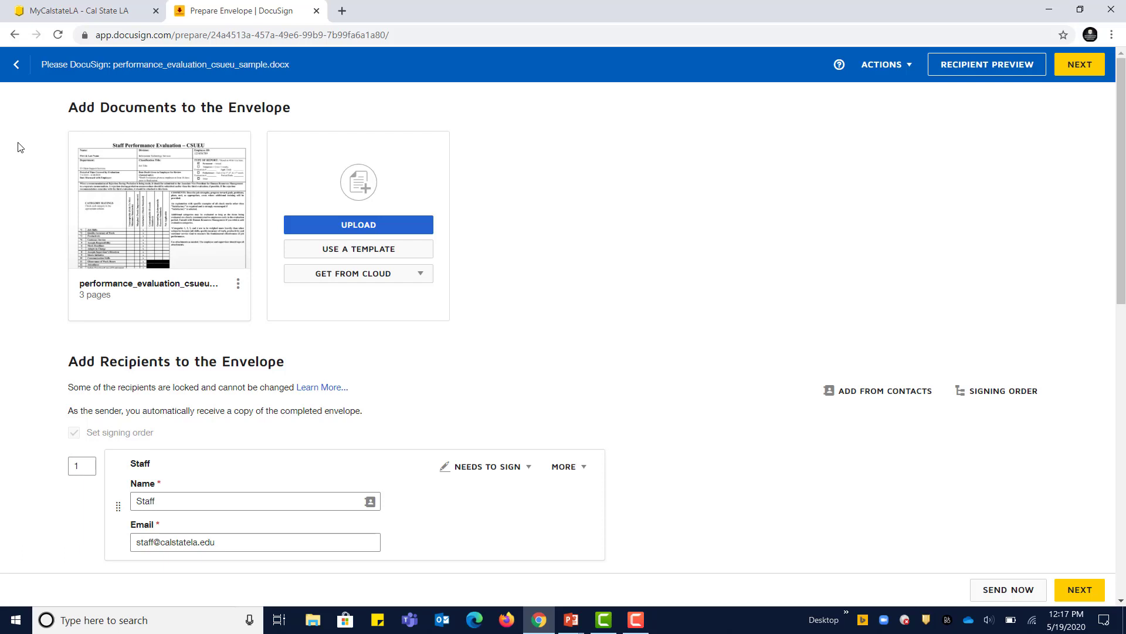
scroll(613, 378, "down", 3)
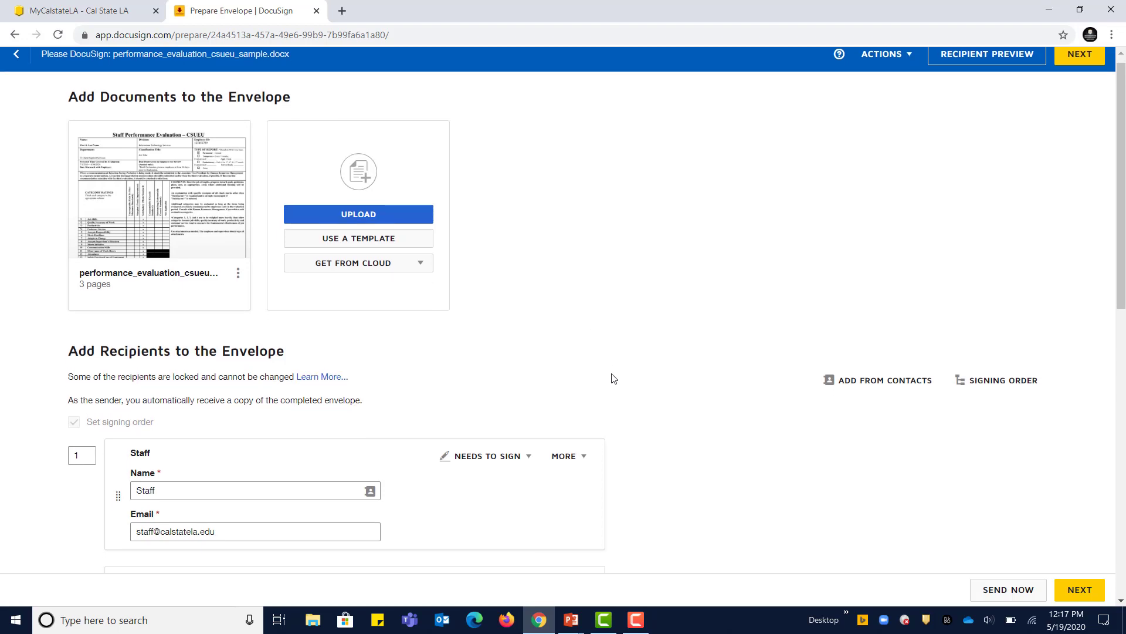
scroll(613, 378, "down", 2)
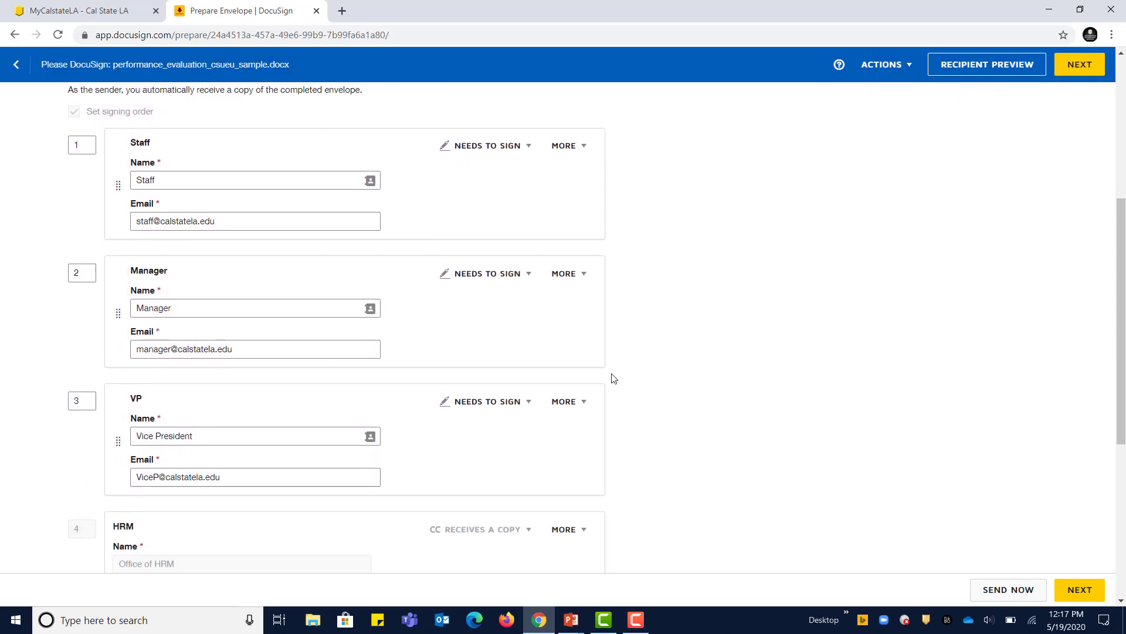
scroll(613, 378, "down", 2)
scroll(717, 299, "up", 2)
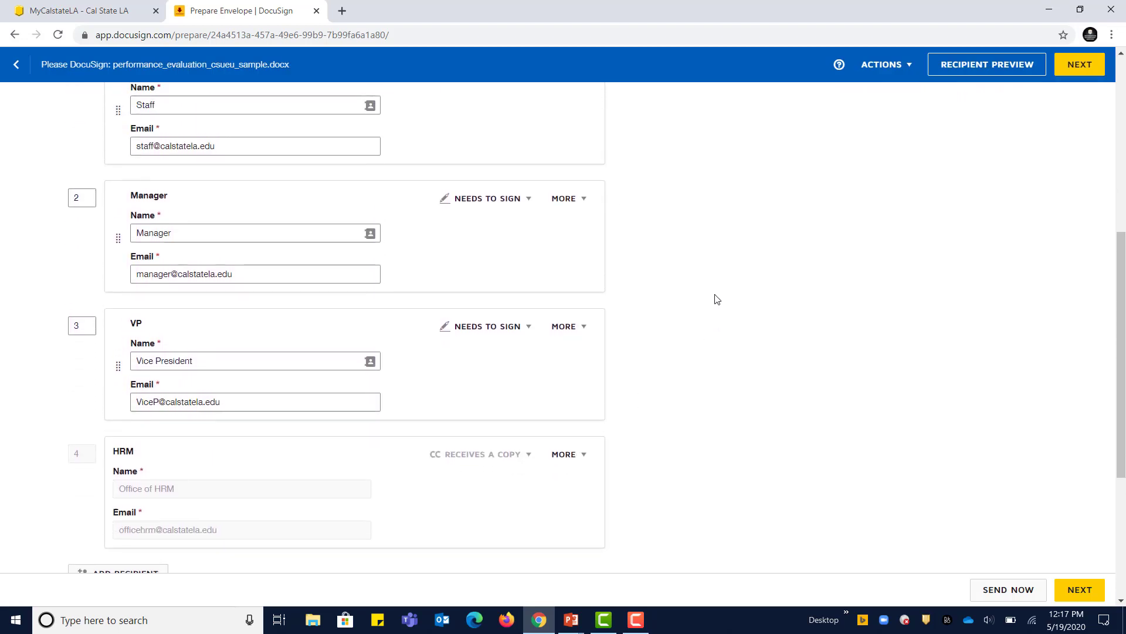
scroll(717, 299, "up", 5)
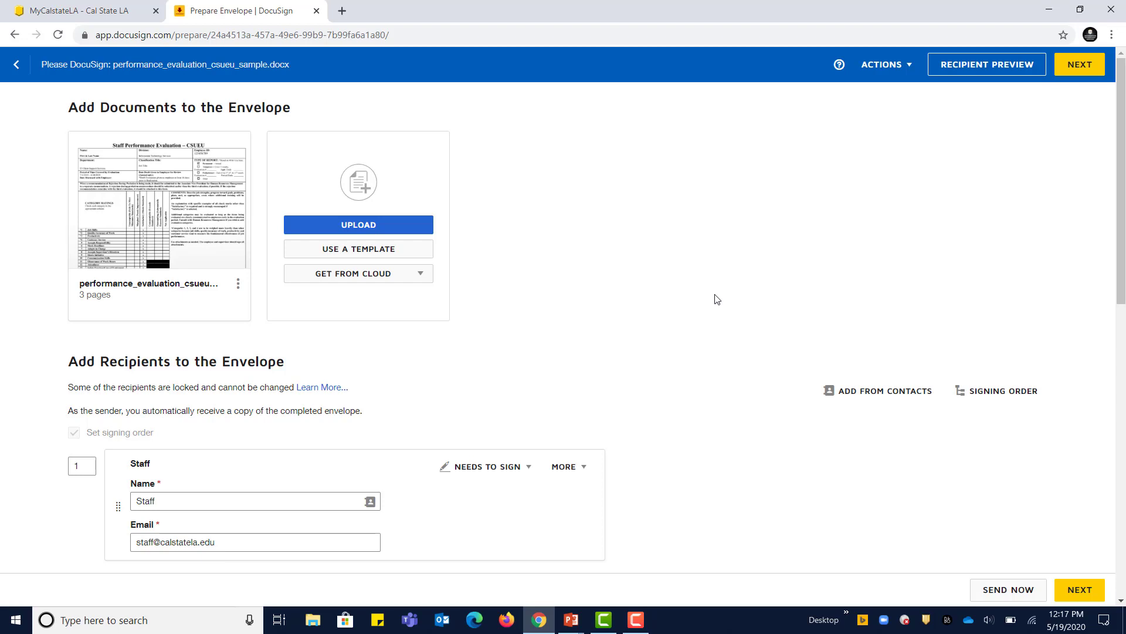
Step: Return from the envelope to Drafts and open the empty Waiting for Others quick view
left_click(16, 66)
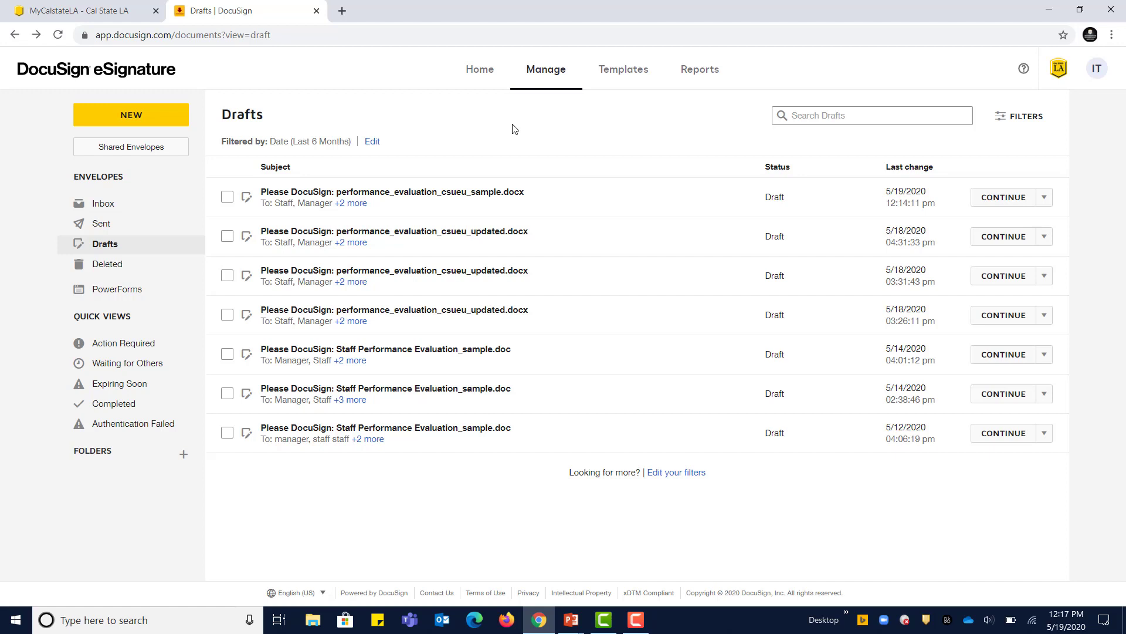
left_click(133, 365)
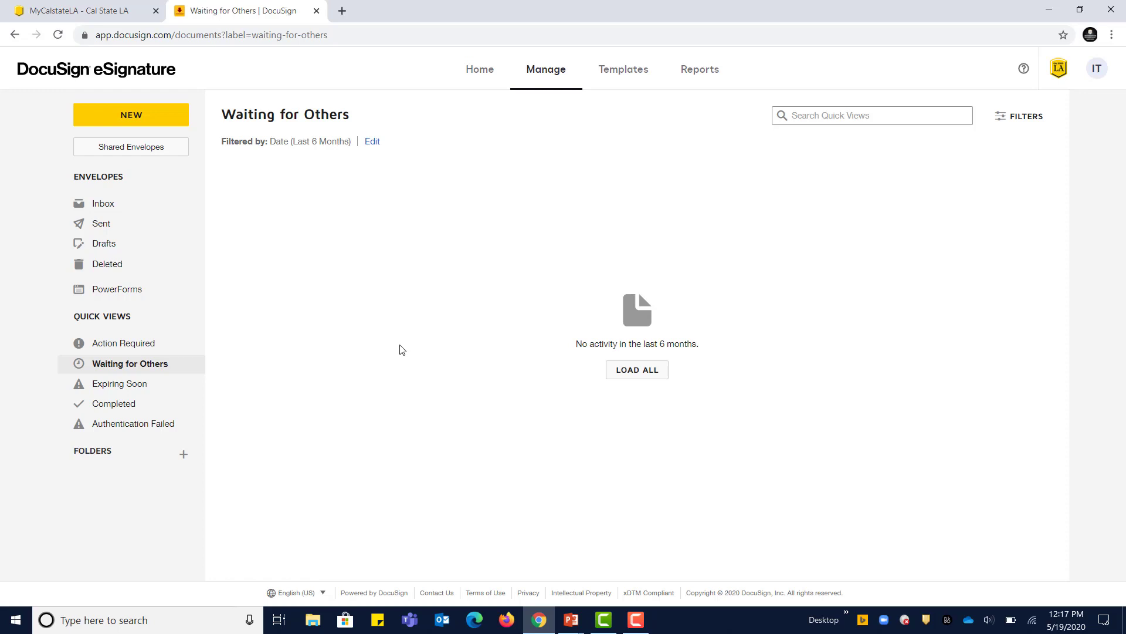
key("alt+Tab")
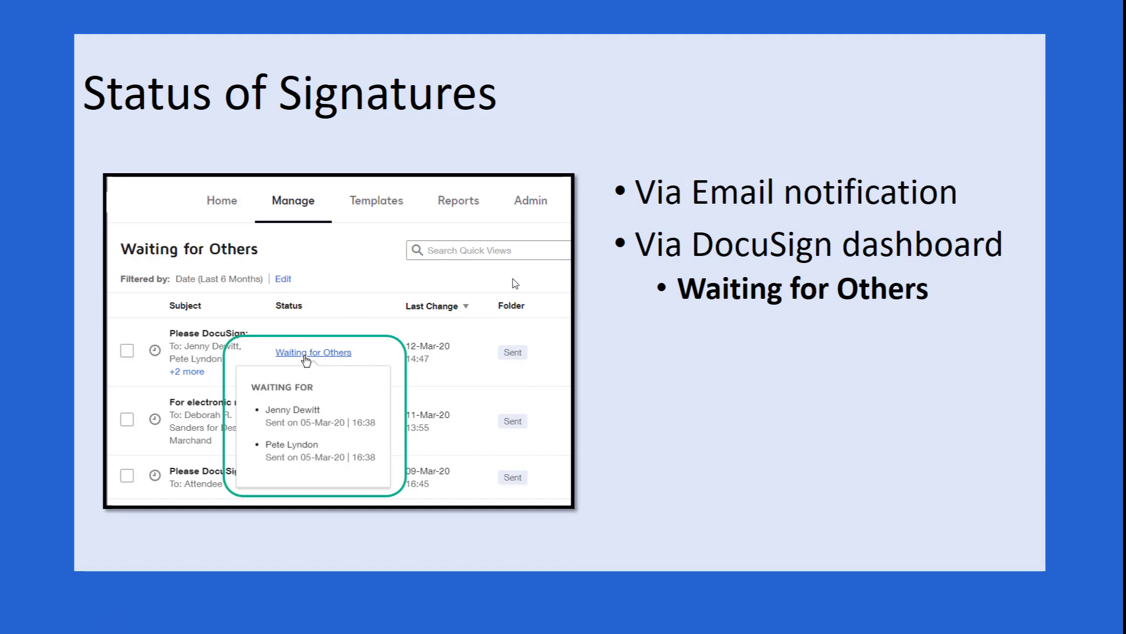
key("alt+Tab")
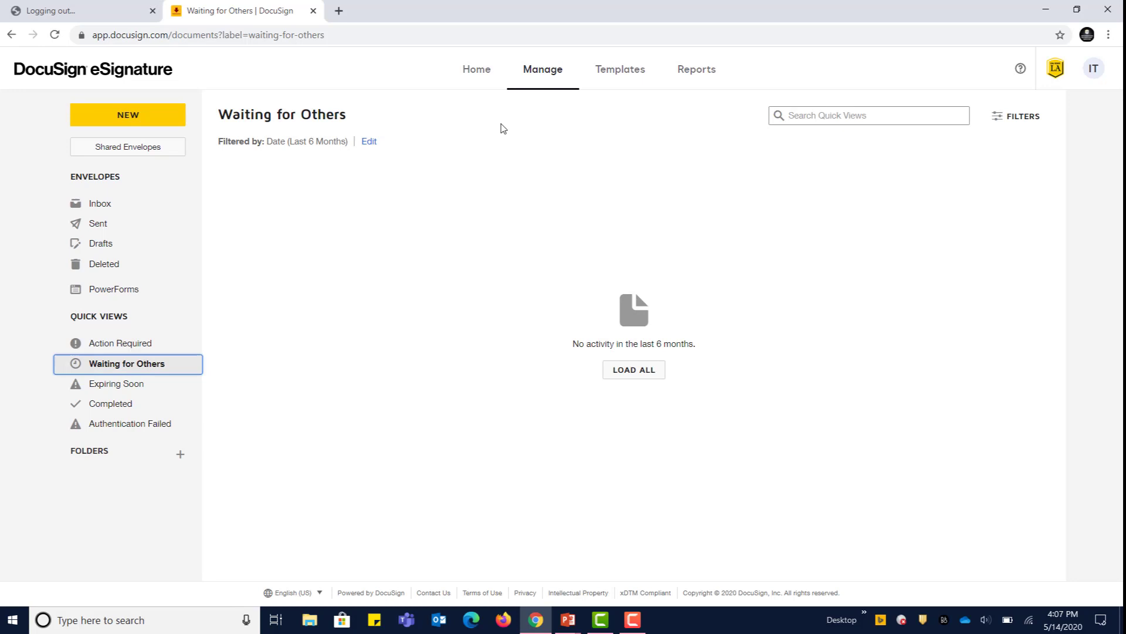
Step: From Home, review the Waiting for Others, Expiring Soon, Completed and Sent envelope lists
left_click(478, 70)
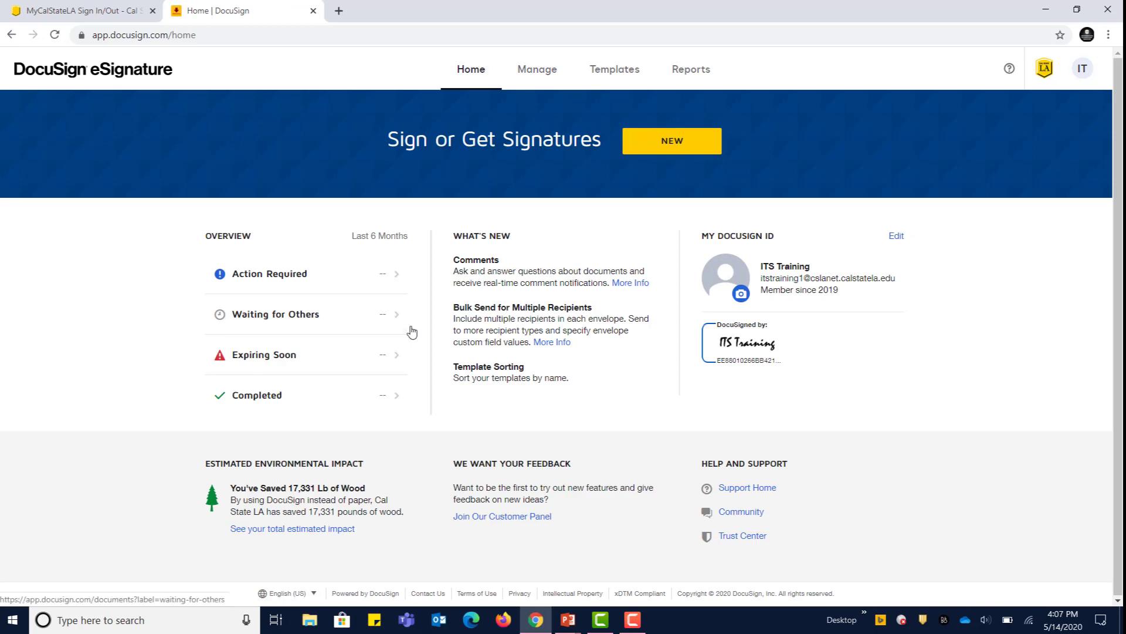
left_click(276, 322)
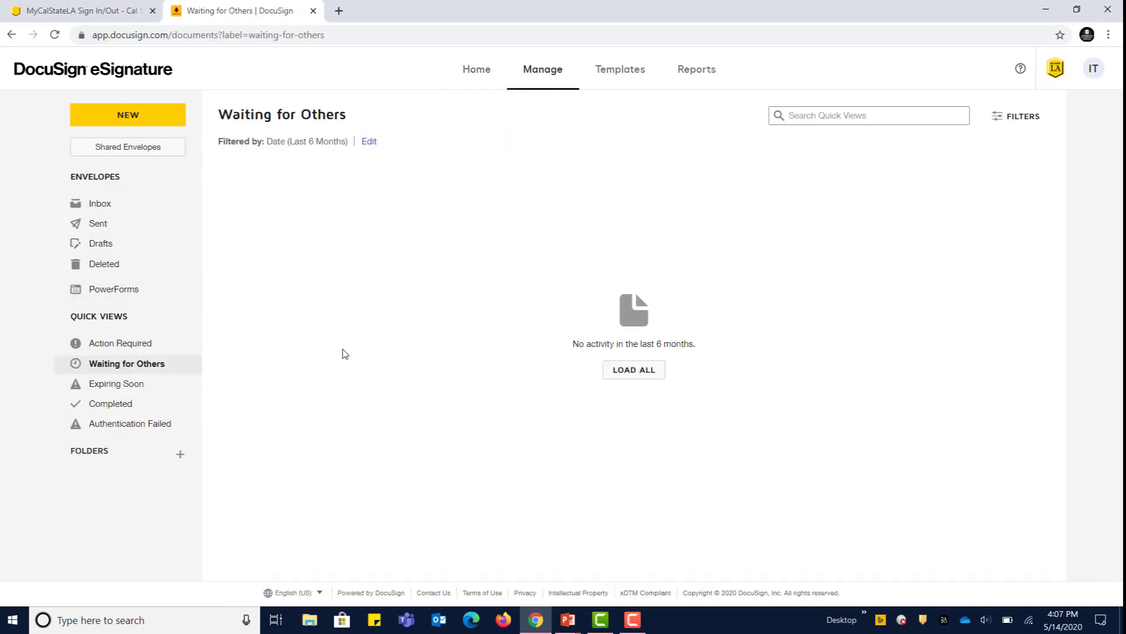
left_click(138, 383)
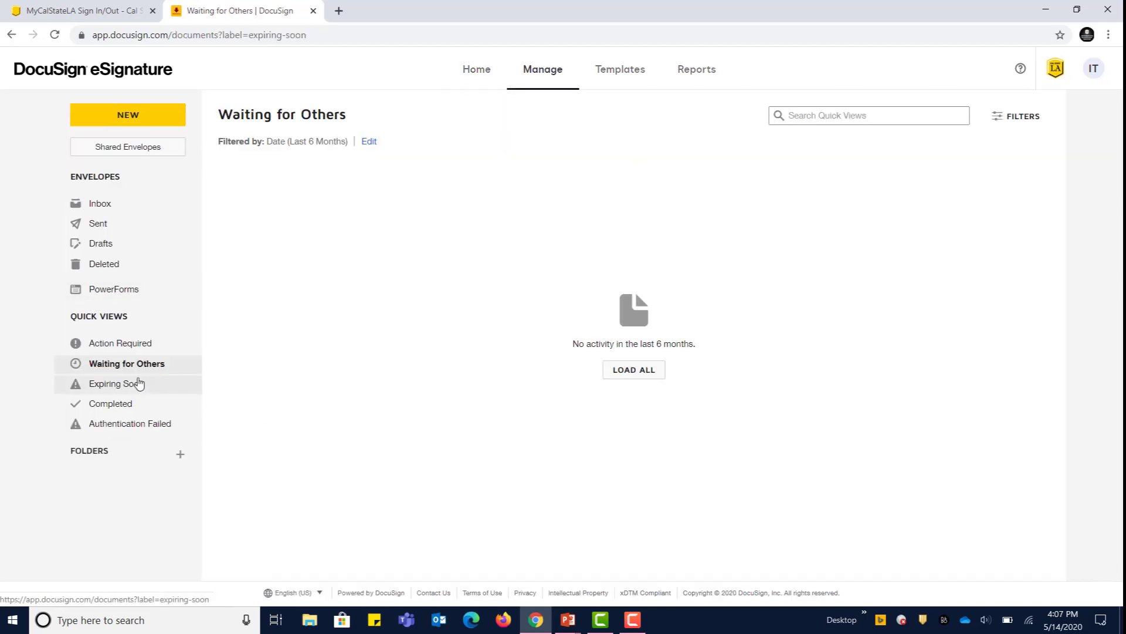
left_click(161, 410)
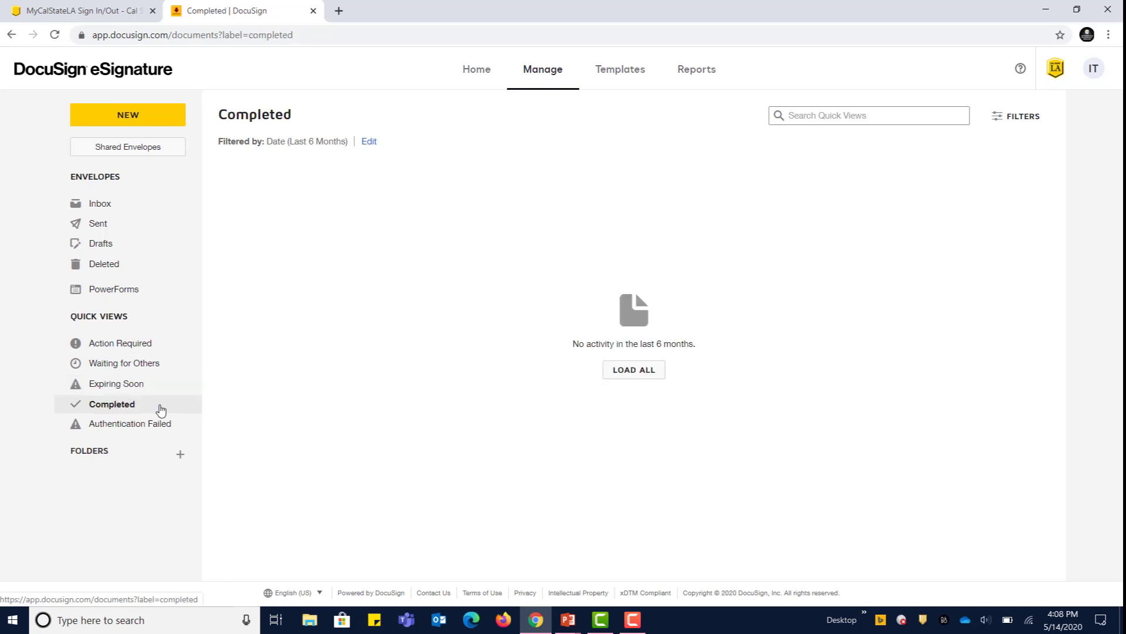
left_click(102, 229)
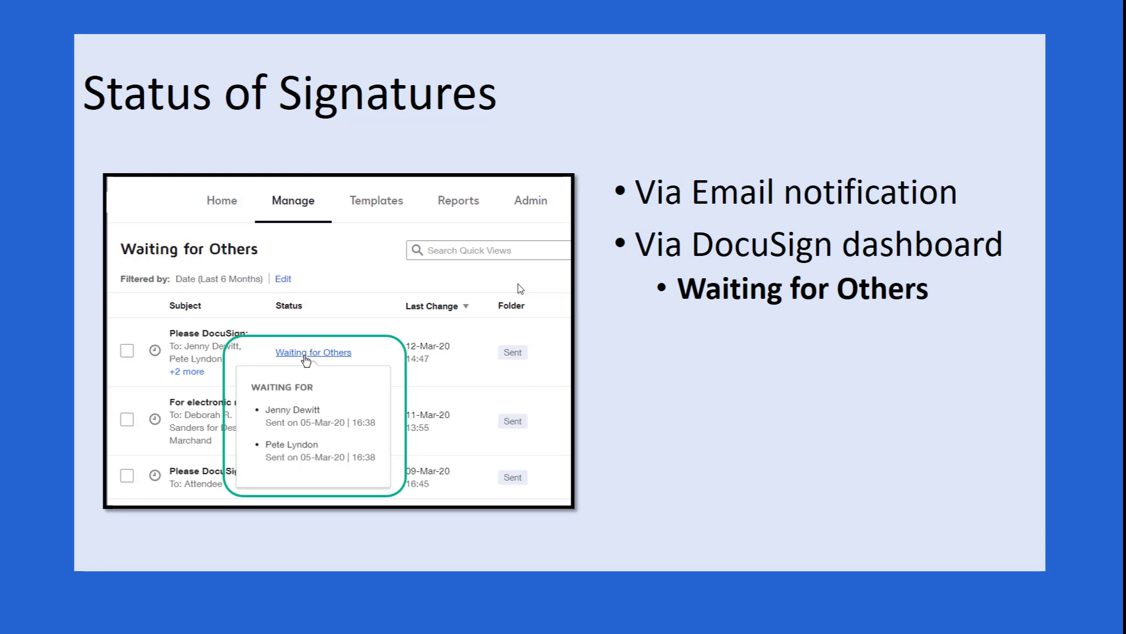
Step: Move the slideshow on to the Support slide about help-desk contacts and ServiceNow tickets
key("Right")
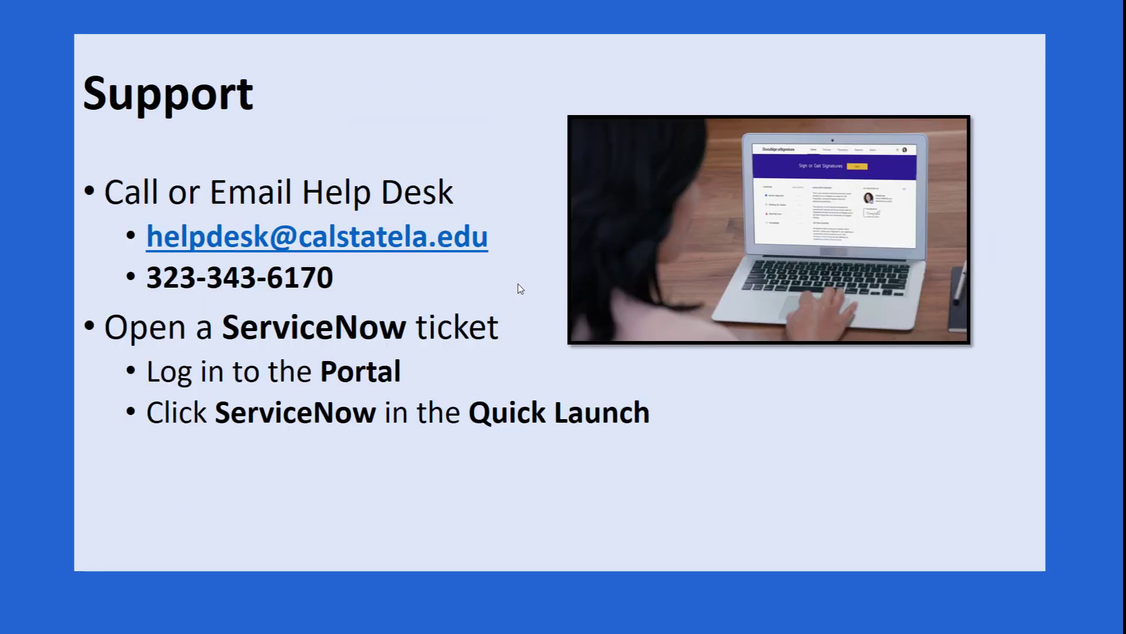